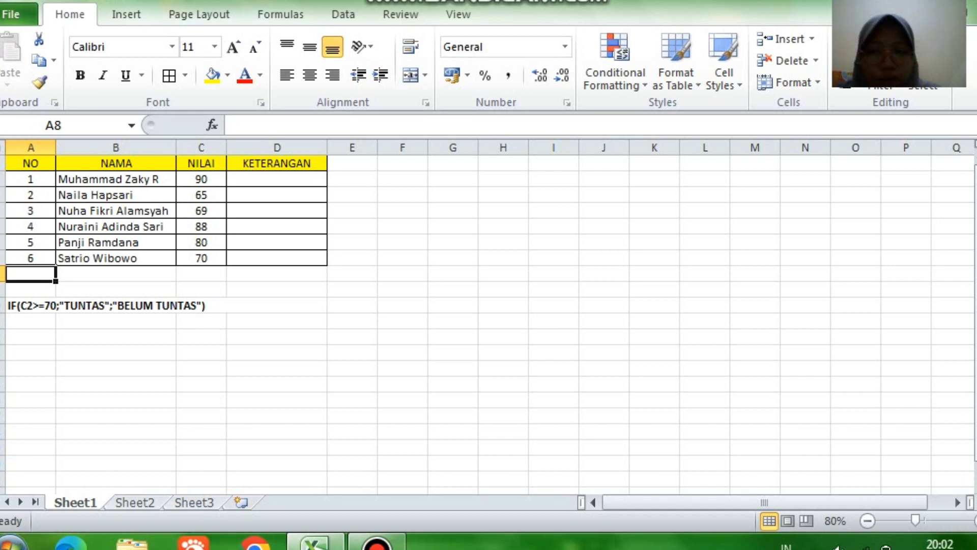
# Enter the formula =IF(C2>=70;"TUNTAS";"BELUM TUNTAS") in cell D2 of the KETERANGAN column.
pyautogui.click(277, 180)
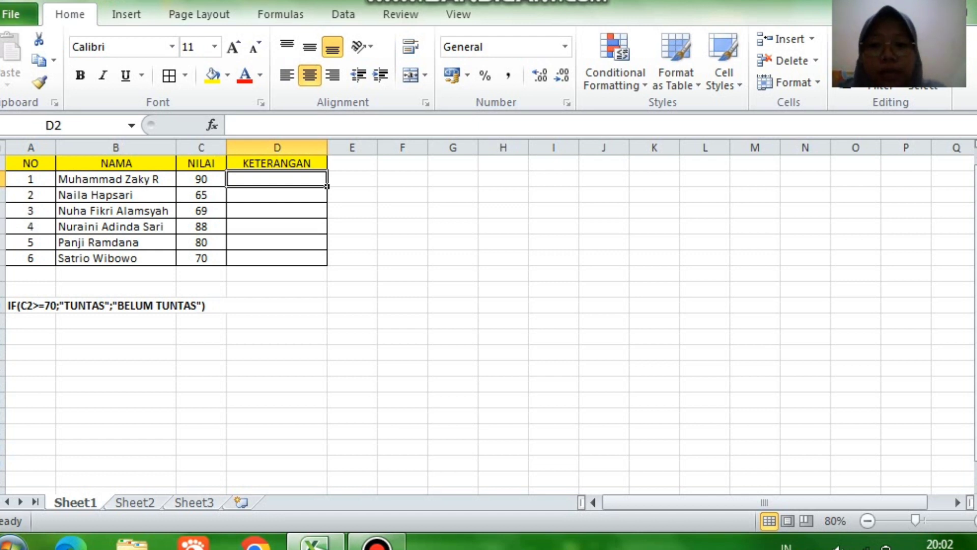
pyautogui.write('=I')
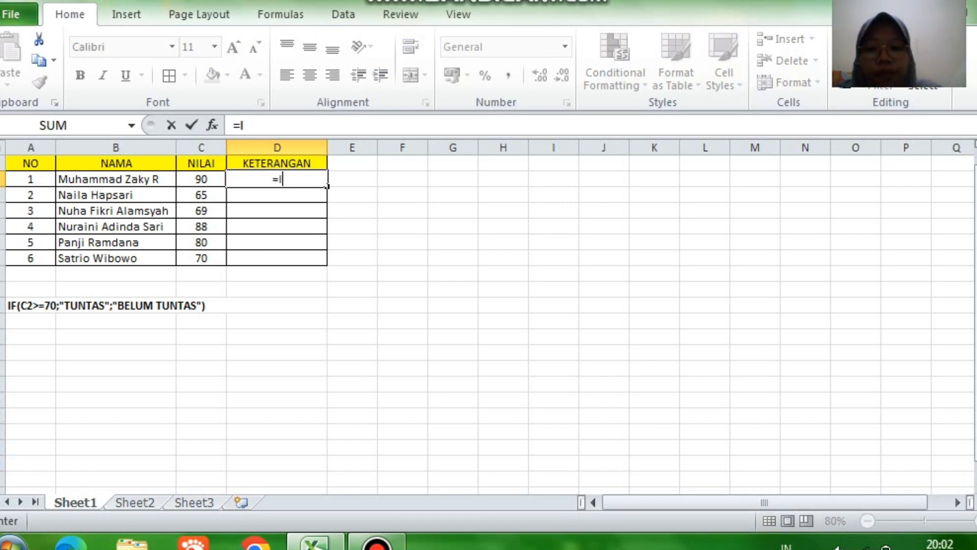
pyautogui.write('F')
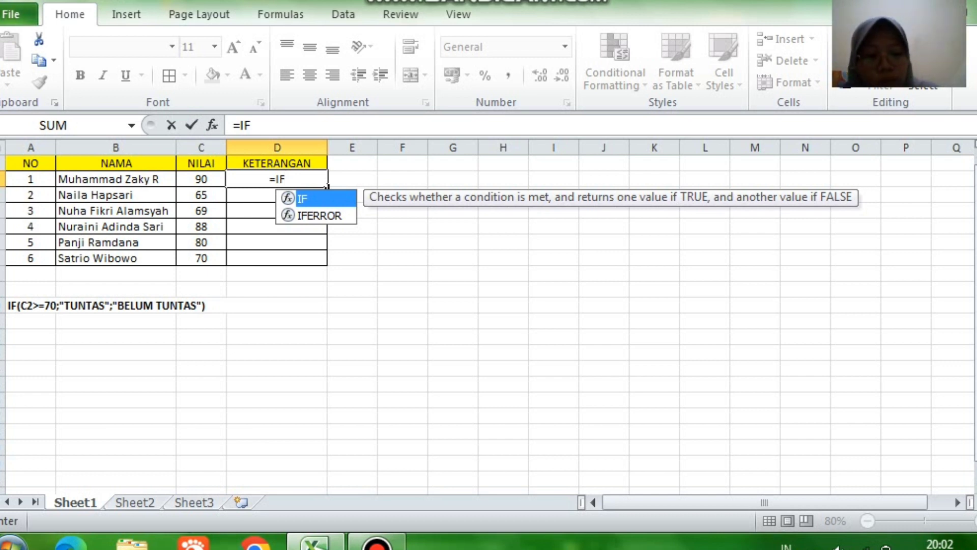
pyautogui.write('(')
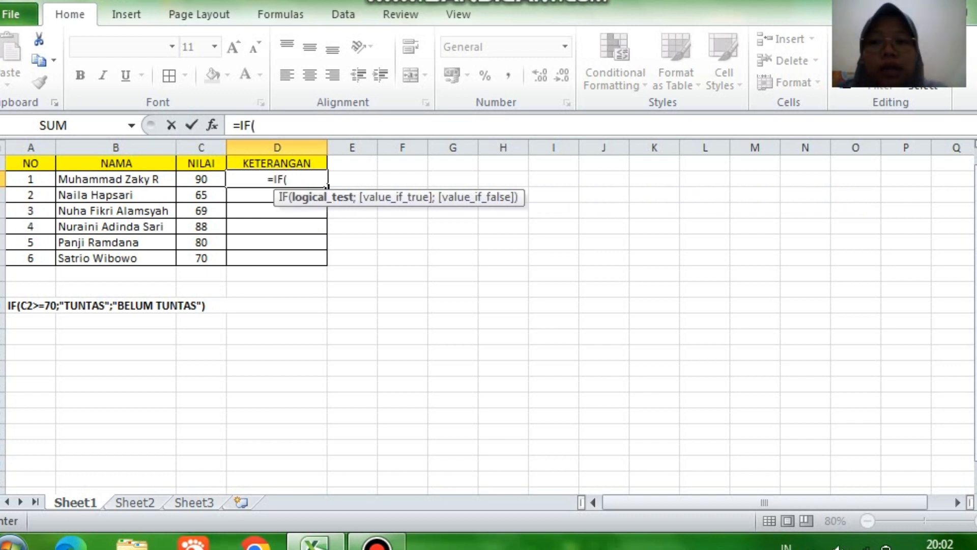
pyautogui.press('Left')
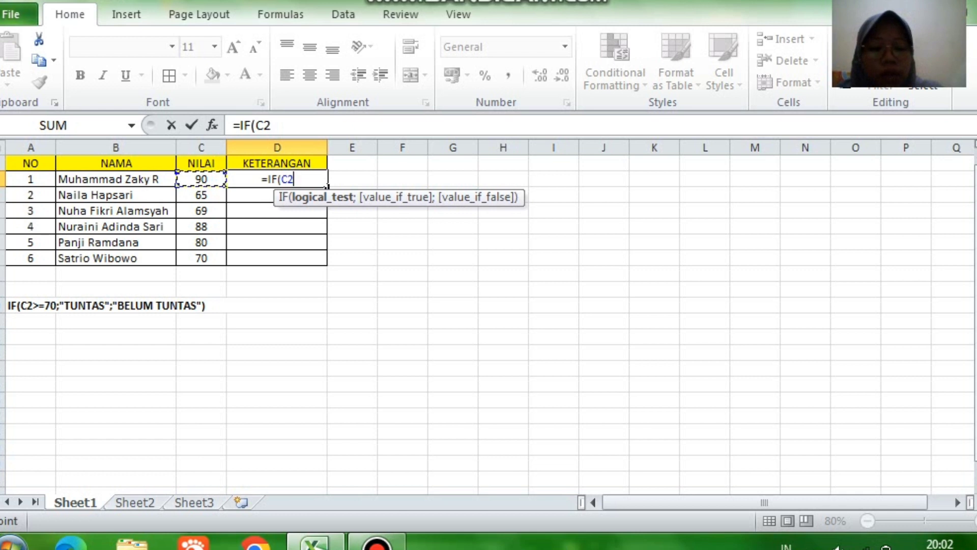
pyautogui.write('>')
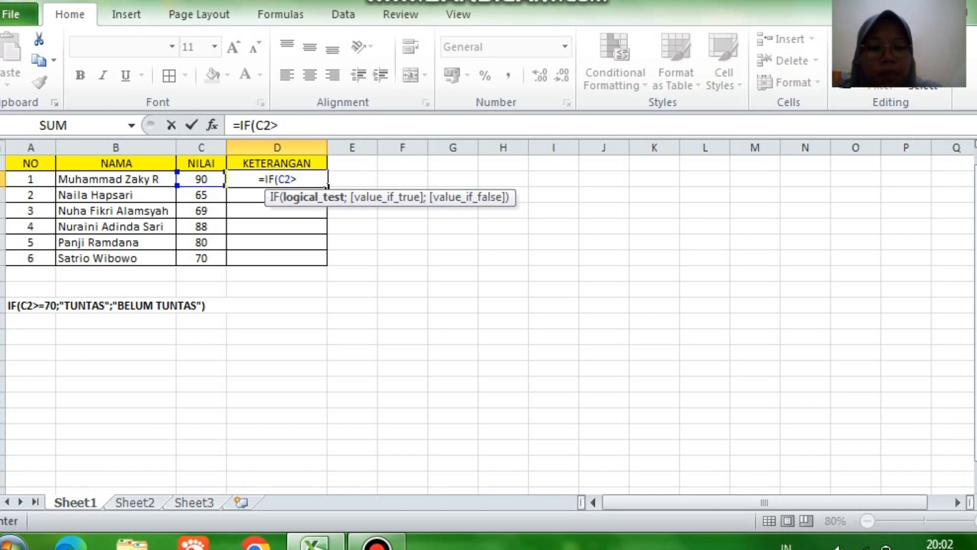
pyautogui.write('=')
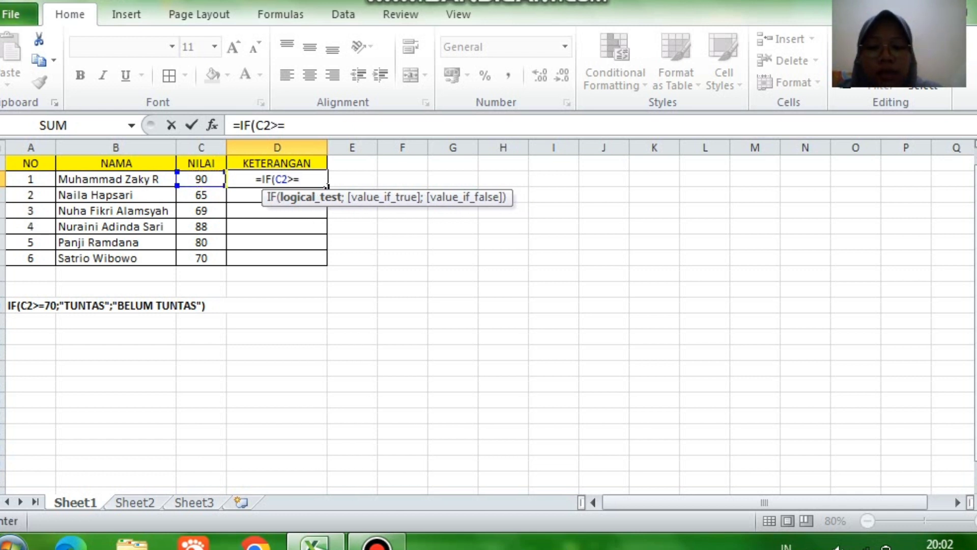
pyautogui.write('70')
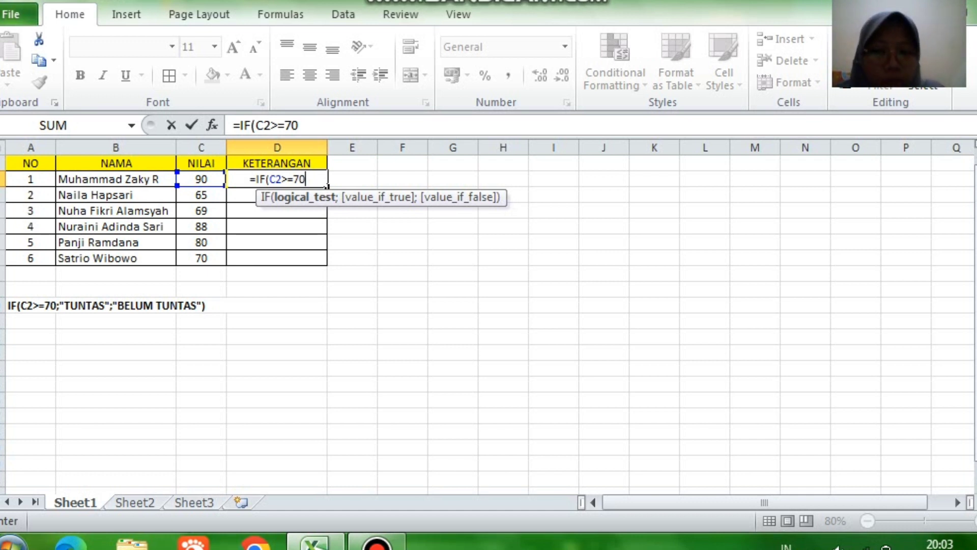
pyautogui.write(';')
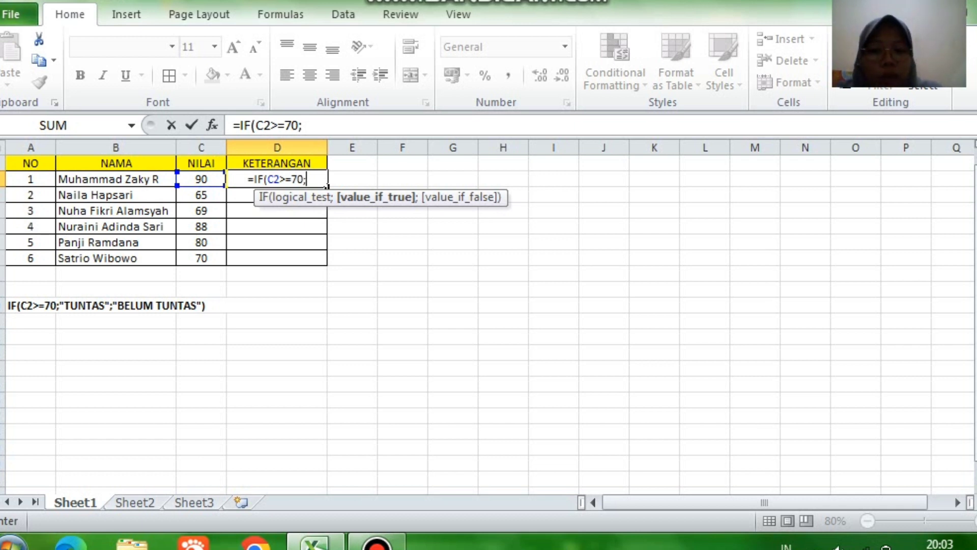
pyautogui.write('"')
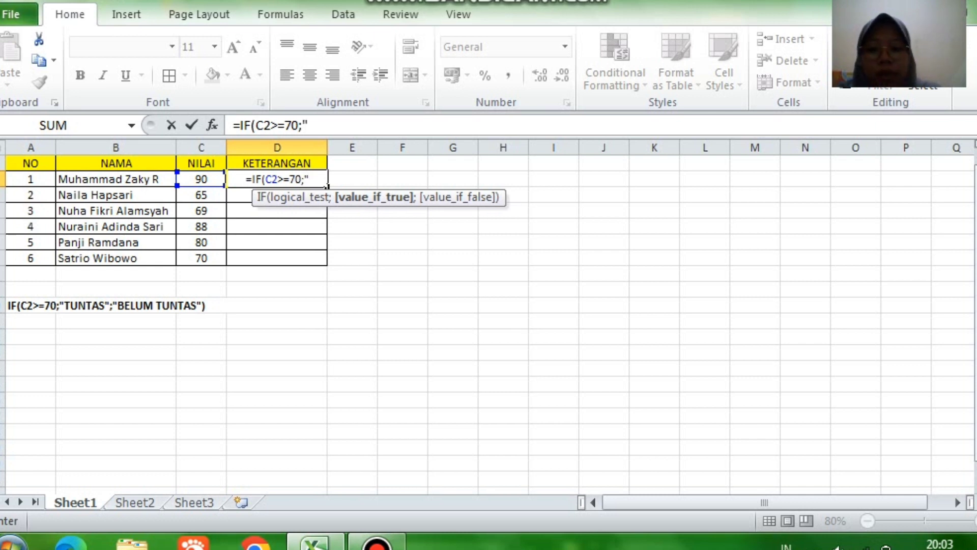
pyautogui.write('TUNTAS')
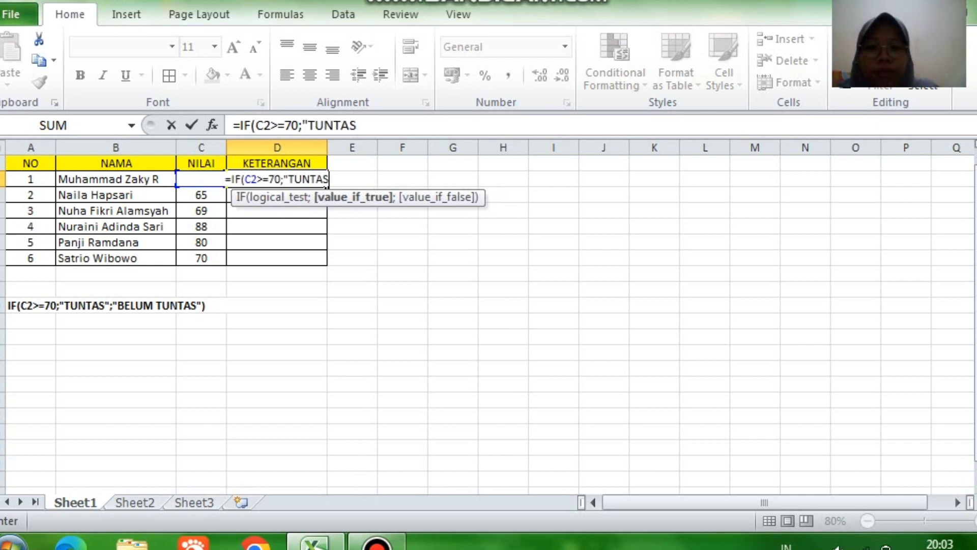
pyautogui.write('"')
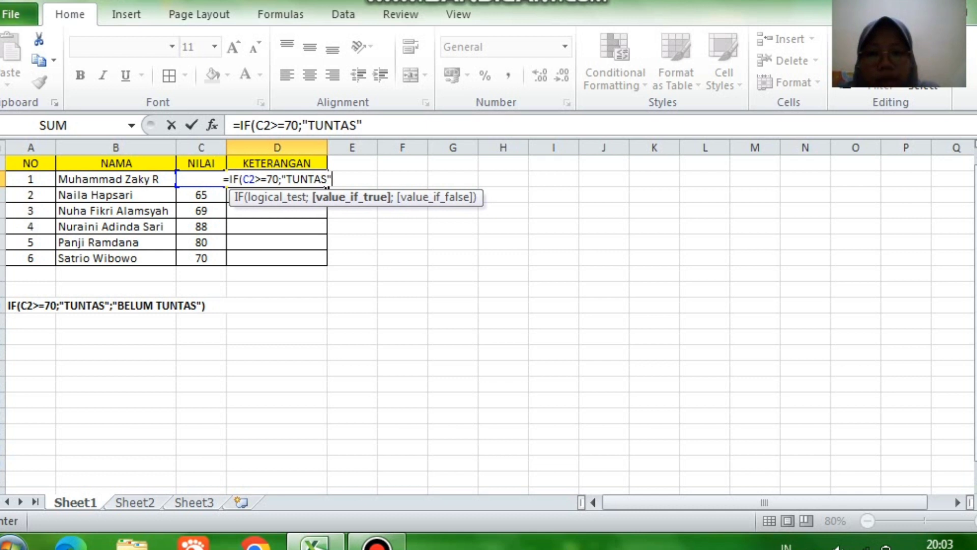
pyautogui.write(';')
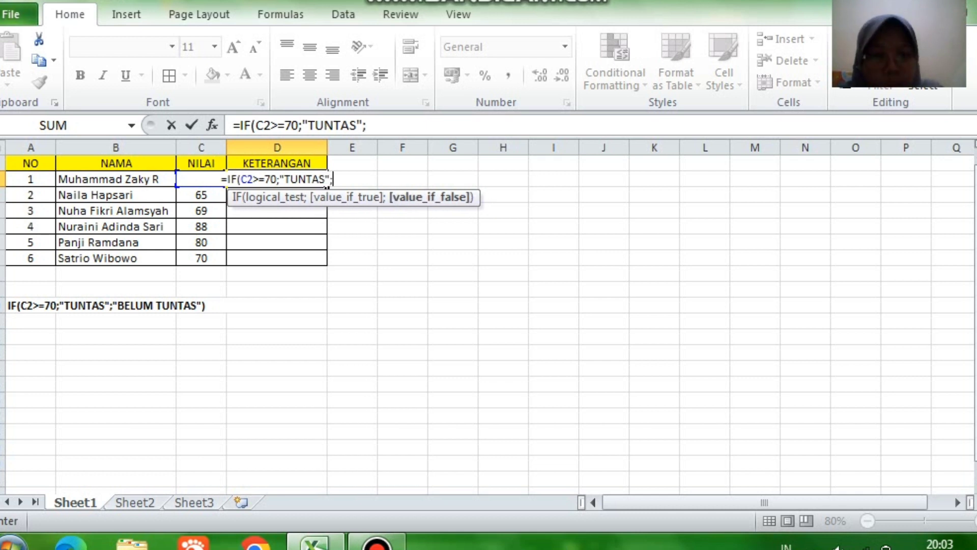
pyautogui.write('"')
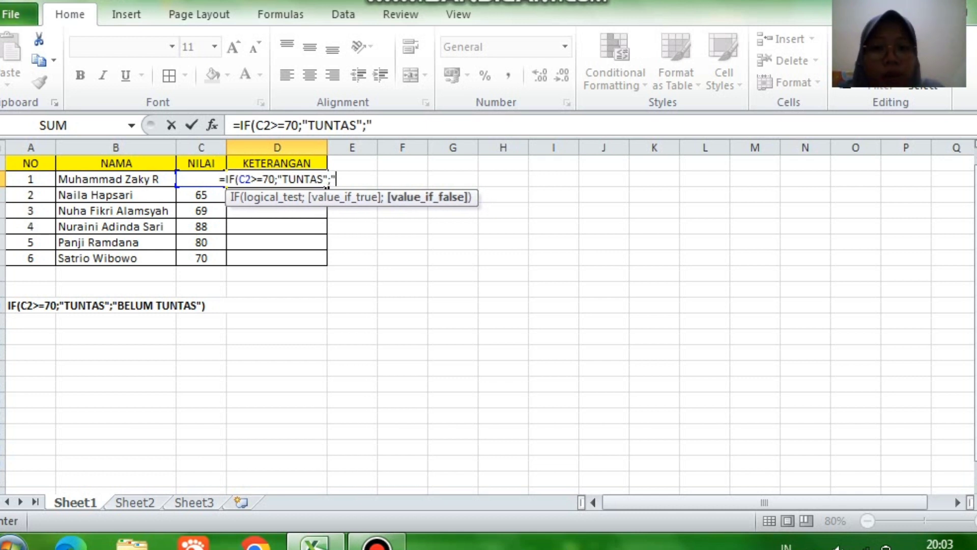
pyautogui.write('BEK')
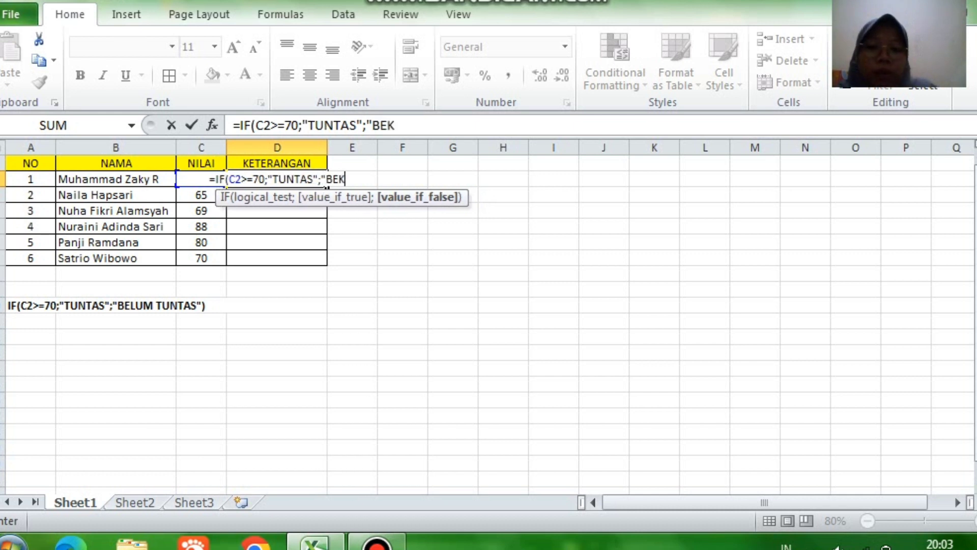
pyautogui.press('BackSpace')
pyautogui.write('LUM TUNTAS')
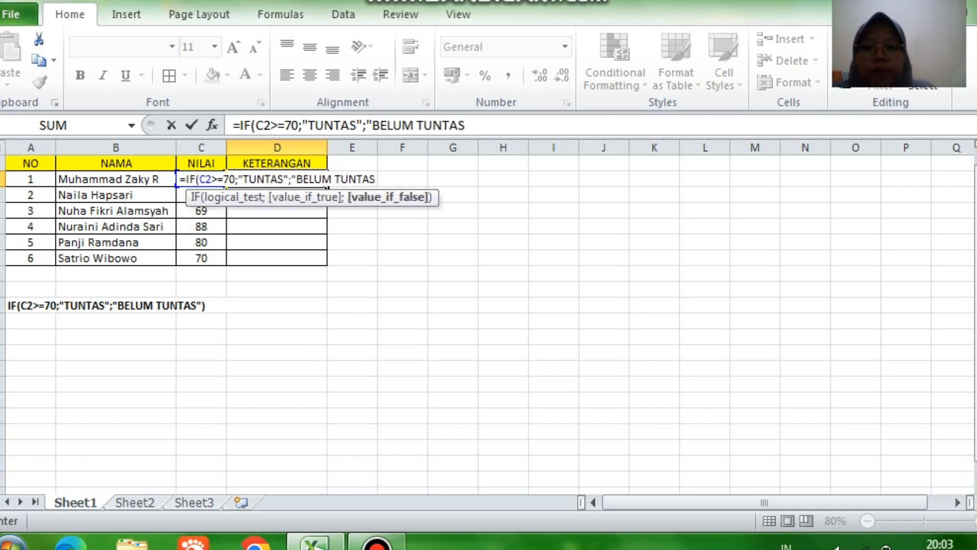
pyautogui.write('"')
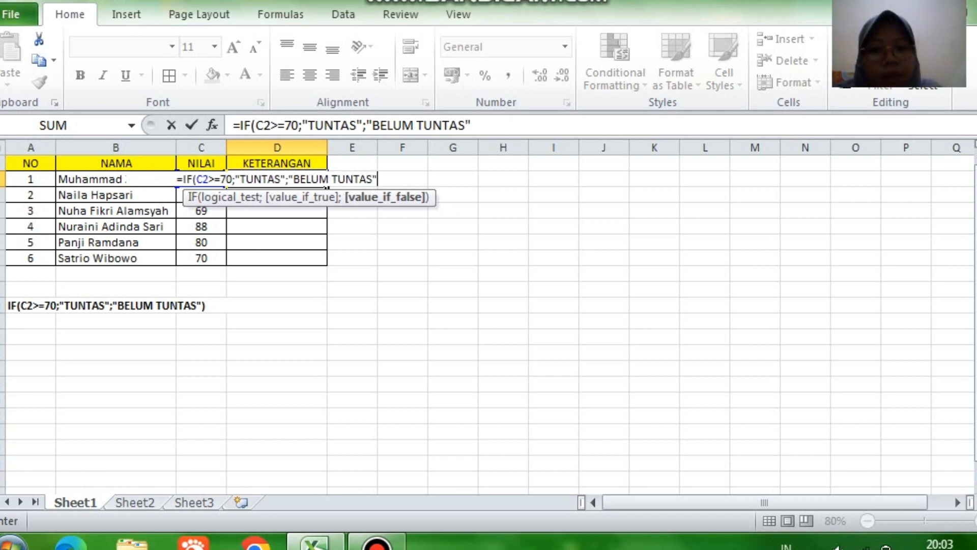
pyautogui.write(')')
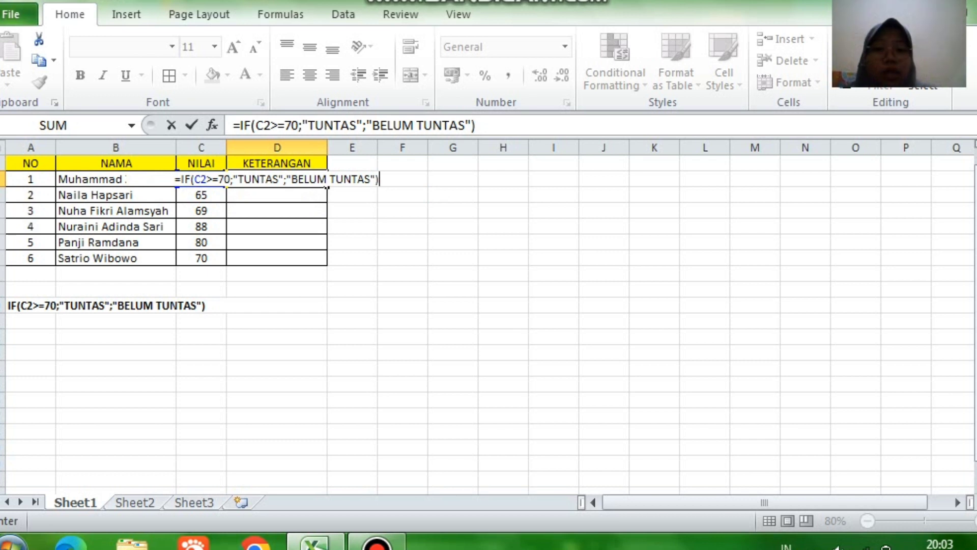
pyautogui.press('Return')
# Review the formula in D2 against the sample formula in A10 and check the NILAI scores in C3 and C4.
pyautogui.click(277, 179)
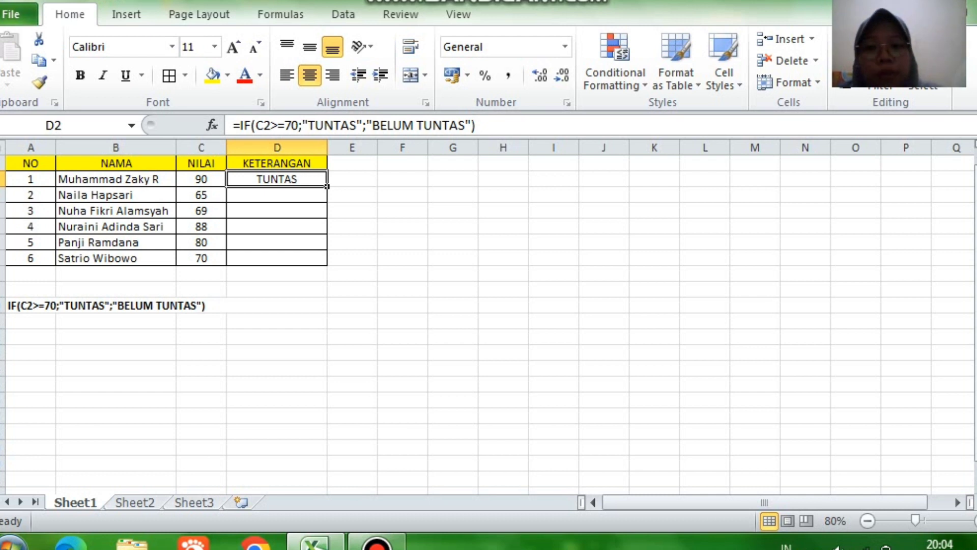
pyautogui.click(277, 195)
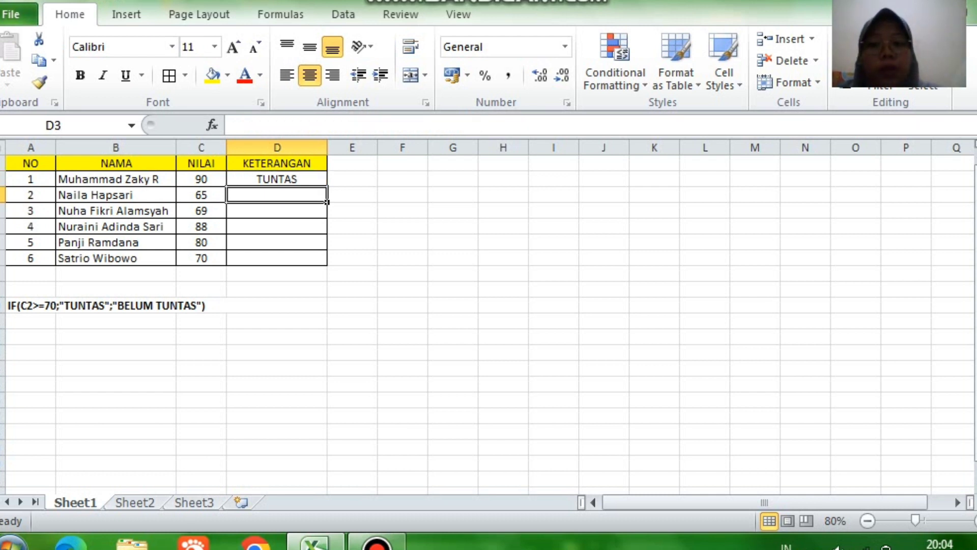
pyautogui.click(167, 306)
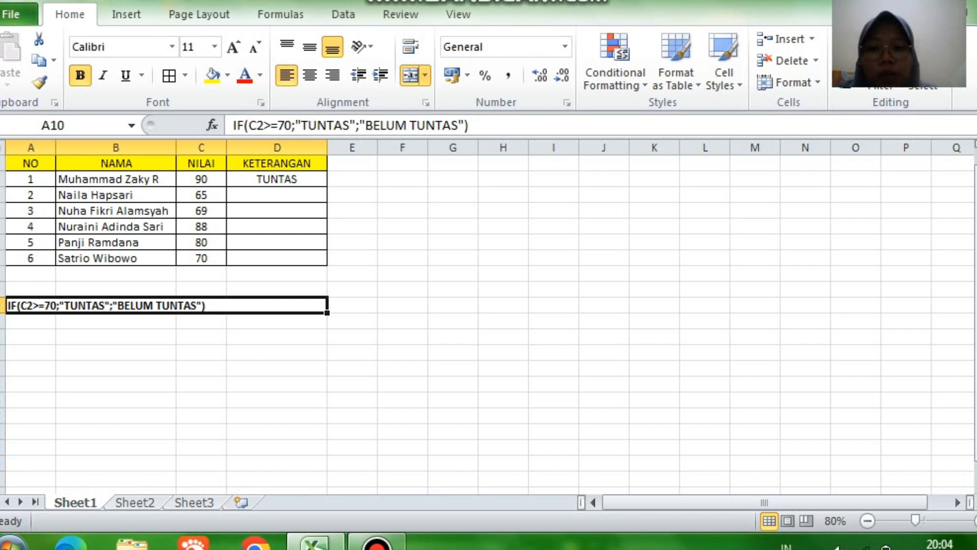
pyautogui.click(222, 198)
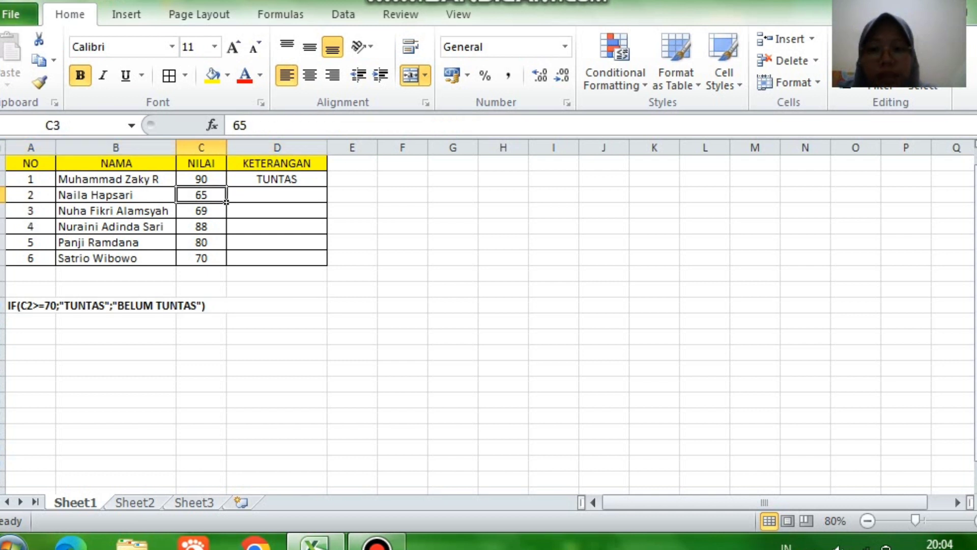
pyautogui.click(225, 216)
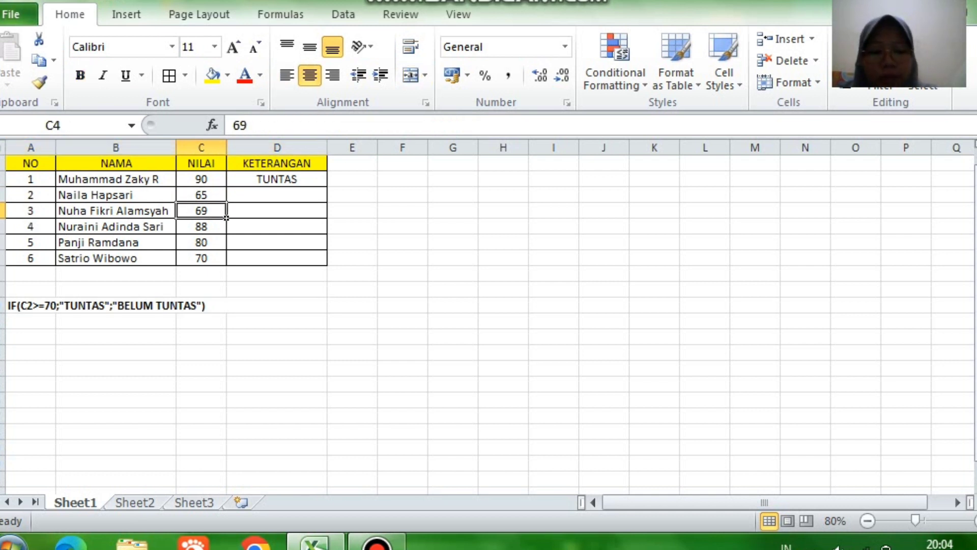
pyautogui.click(225, 201)
pyautogui.click(325, 201)
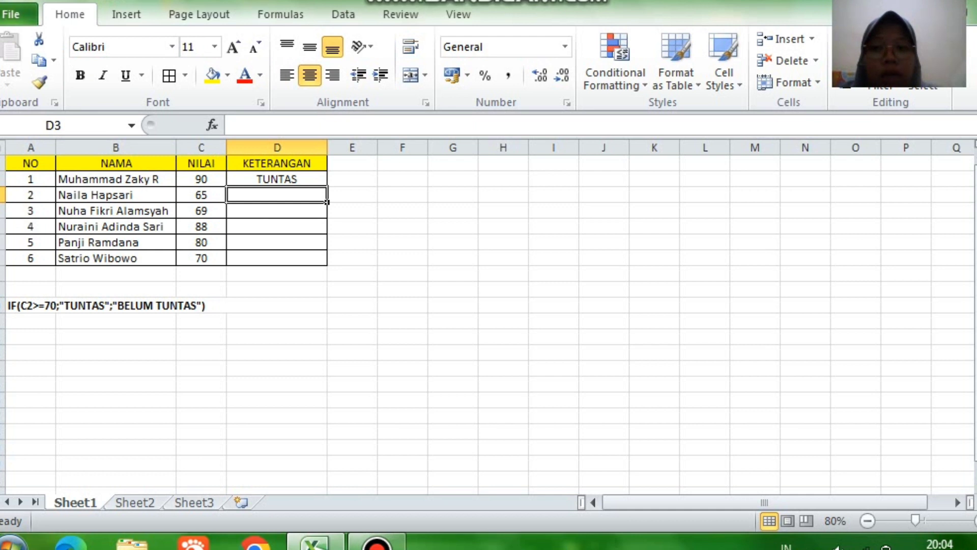
# Fill the IF formula from D2 down through D7 and check it against the scores in C3 and C4.
pyautogui.click(277, 179)
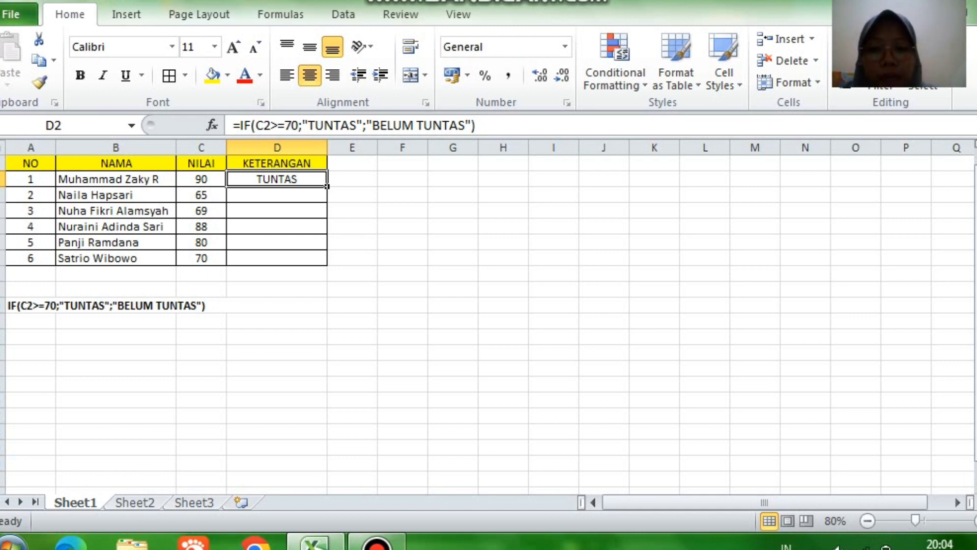
pyautogui.moveTo(327, 186); pyautogui.dragTo(326, 265)
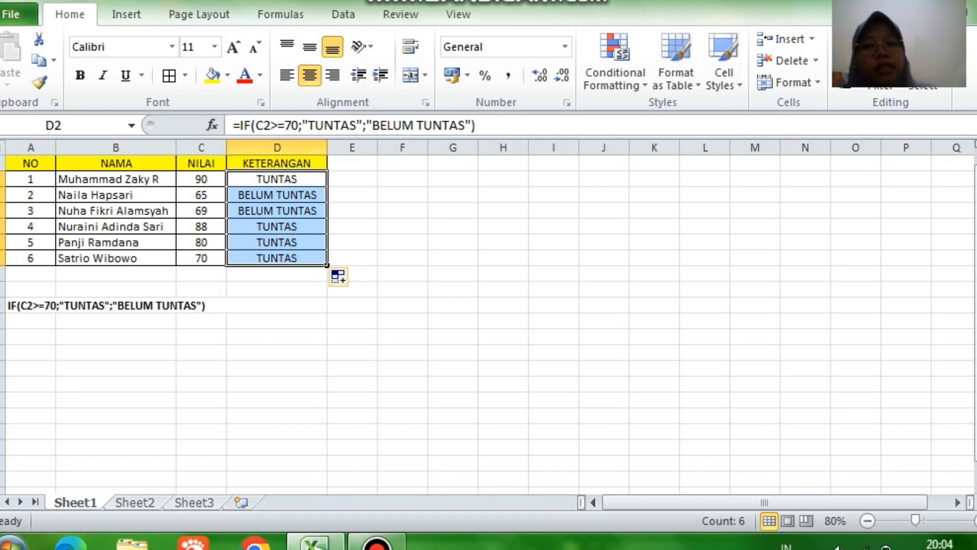
pyautogui.click(201, 195)
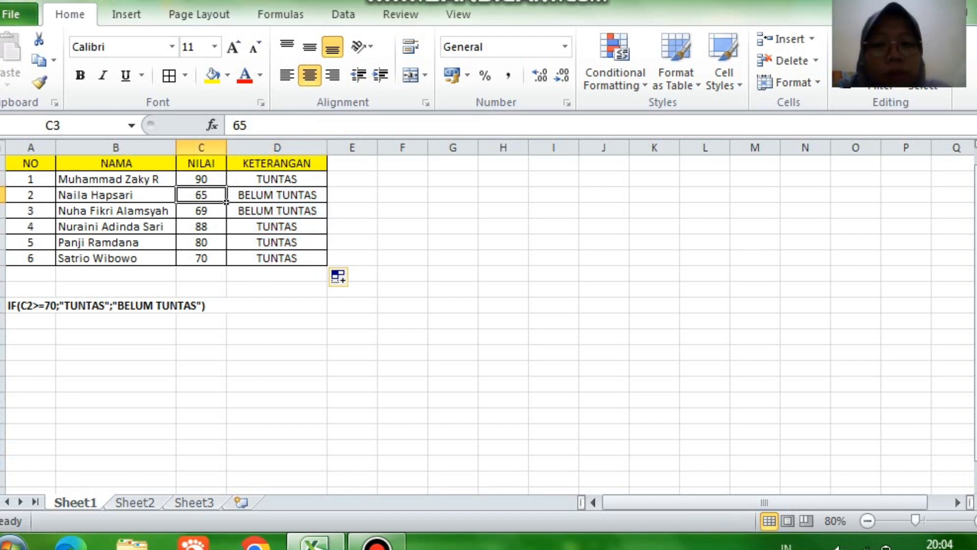
pyautogui.click(201, 211)
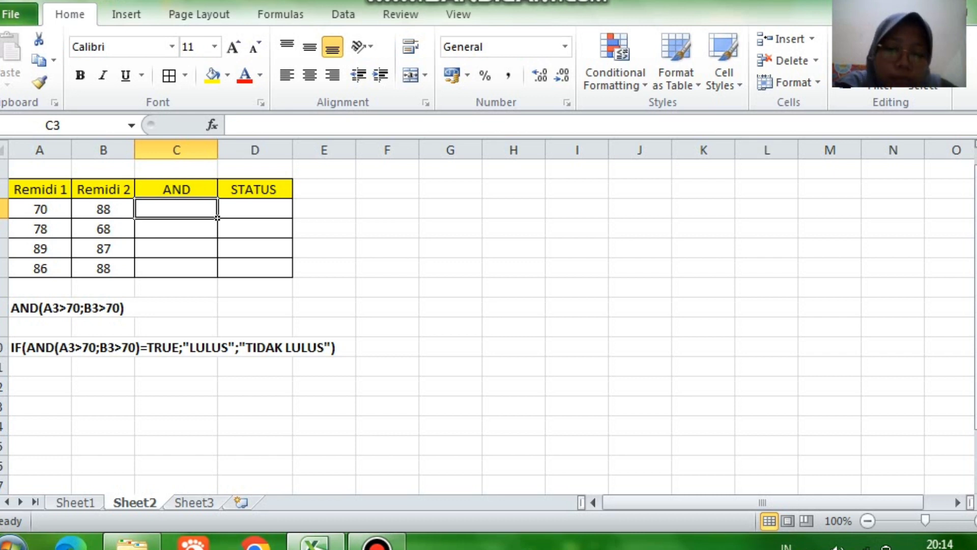
# Examine the Remidi 1, Remidi 2, AND and STATUS cells in row 3 of Sheet2.
pyautogui.click(255, 208)
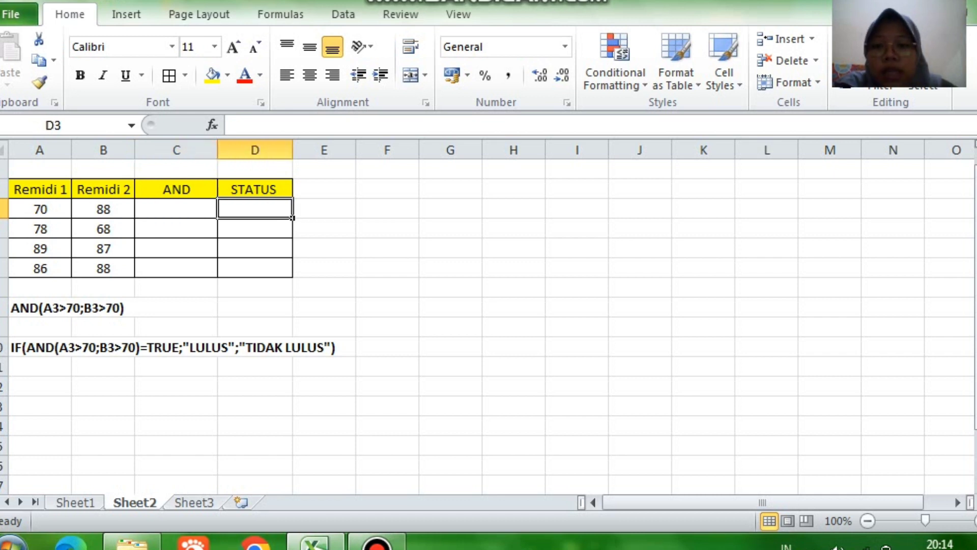
pyautogui.click(177, 208)
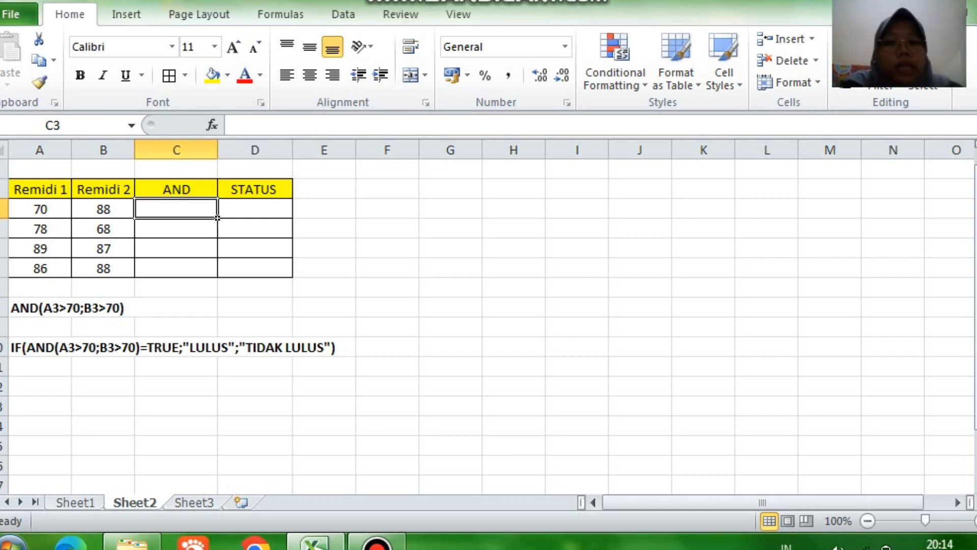
pyautogui.click(40, 208)
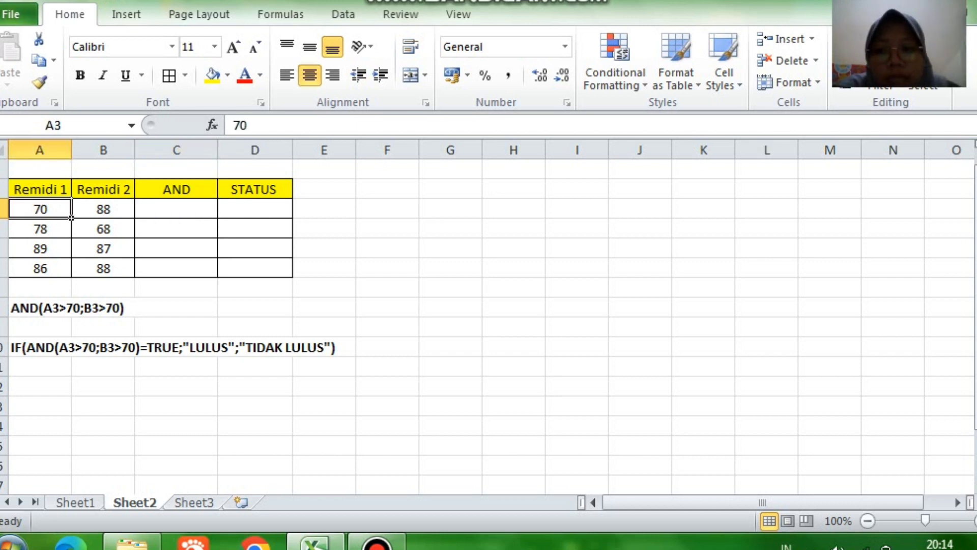
pyautogui.click(103, 209)
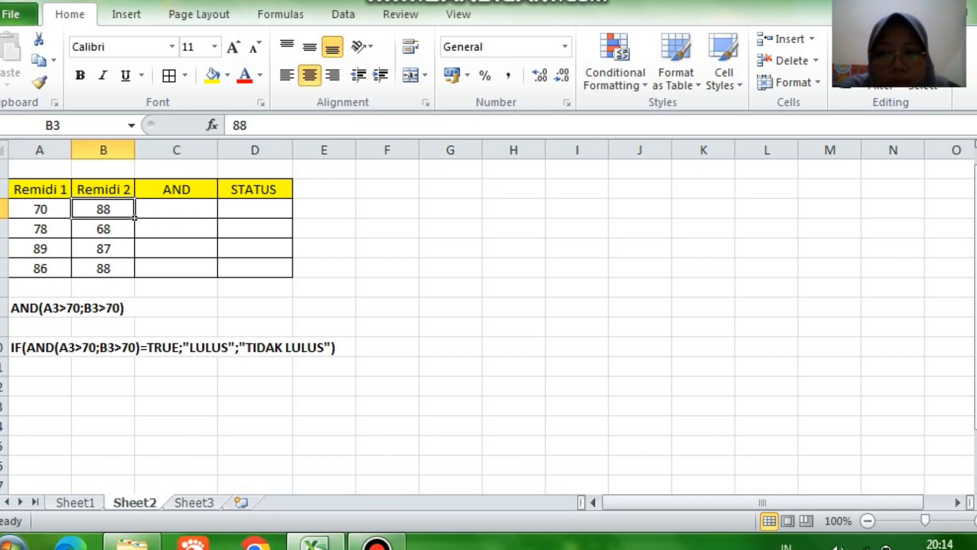
pyautogui.click(40, 209)
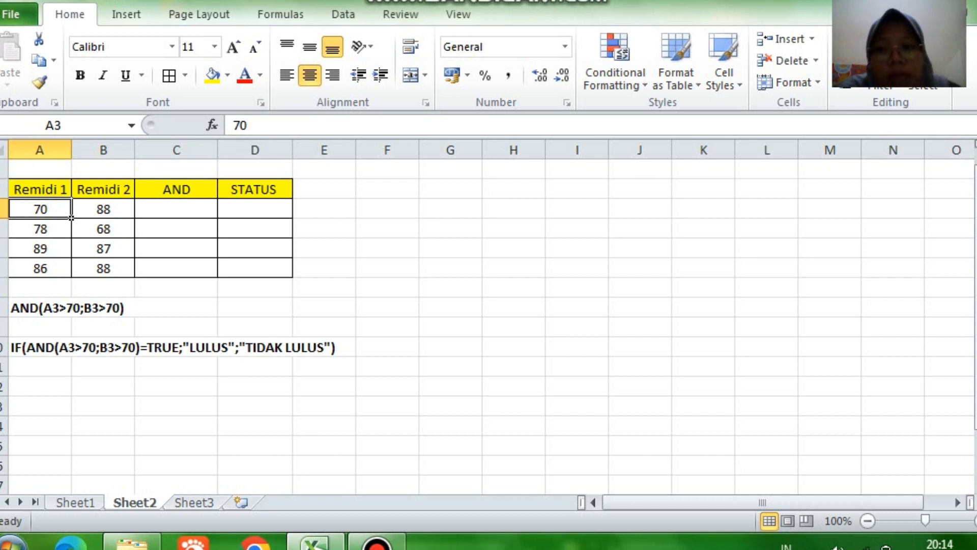
pyautogui.click(104, 209)
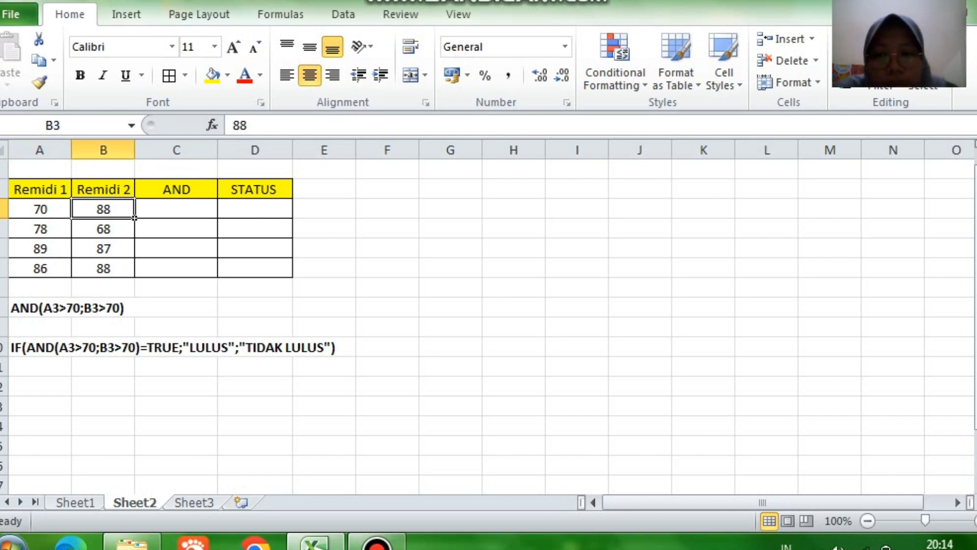
pyautogui.click(255, 209)
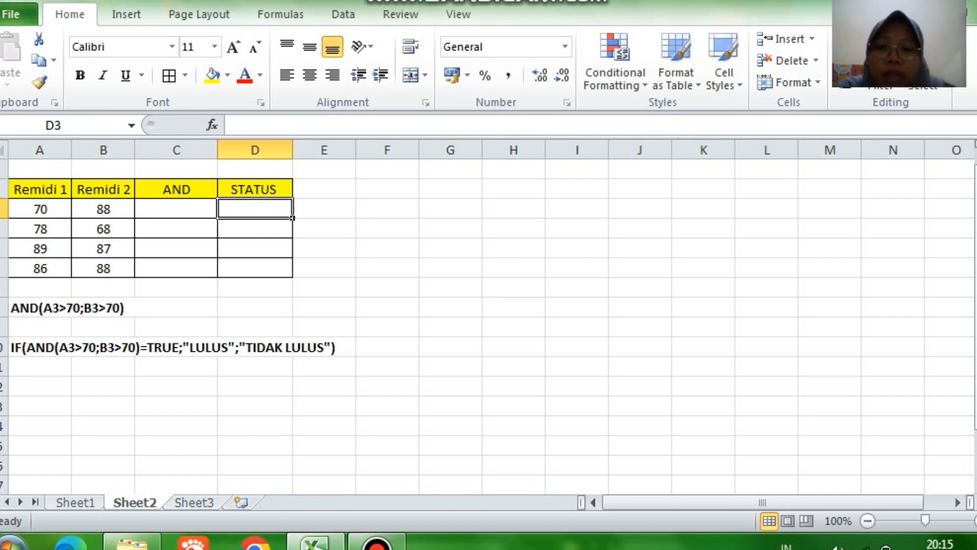
# Enter the formula =AND(A3>70;B3>70) in cell C3 of the AND column.
pyautogui.click(176, 208)
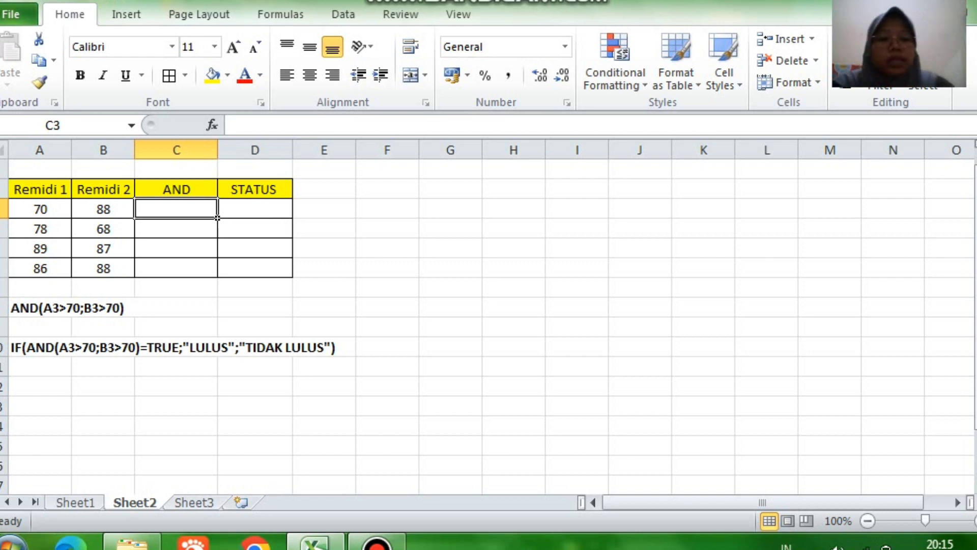
pyautogui.write('=A')
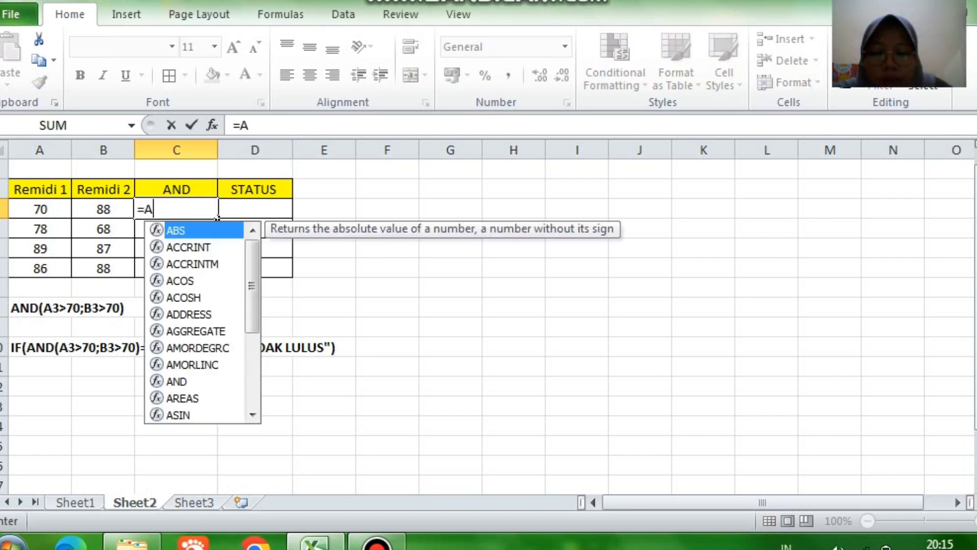
pyautogui.write('ND')
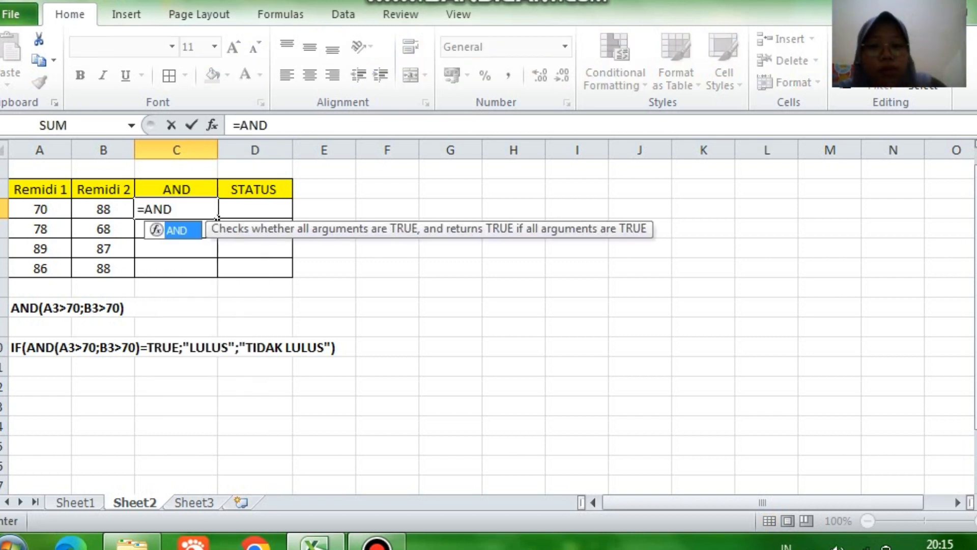
pyautogui.write('(')
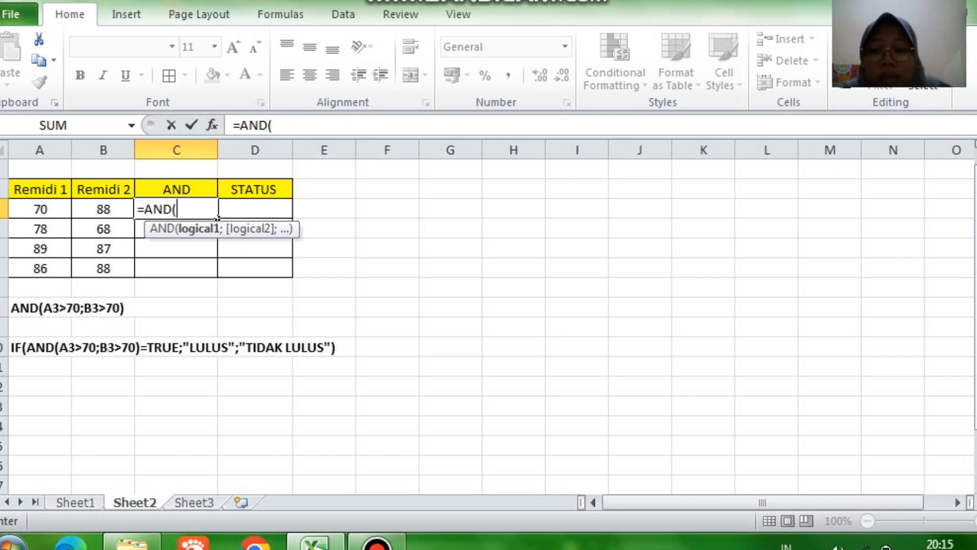
pyautogui.click(41, 210)
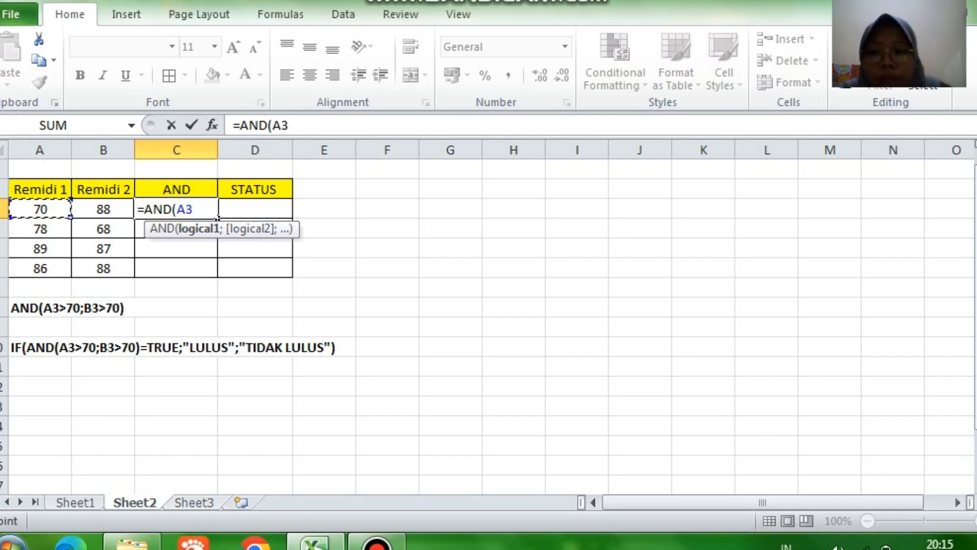
pyautogui.write('>')
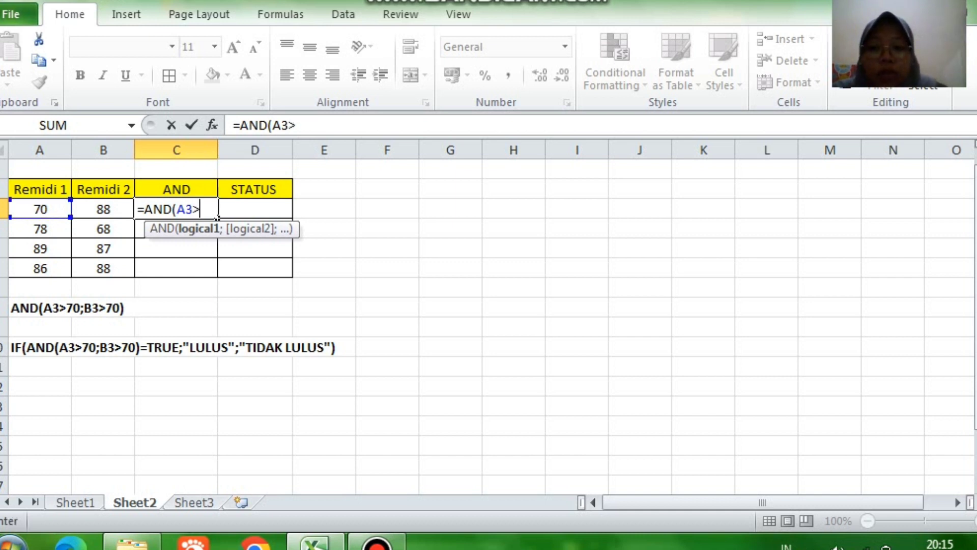
pyautogui.write('70')
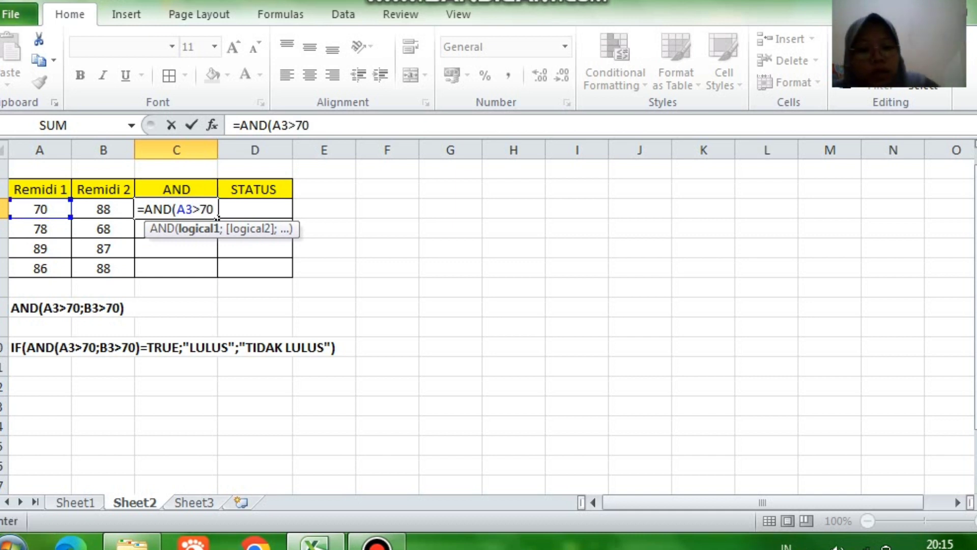
pyautogui.write(';')
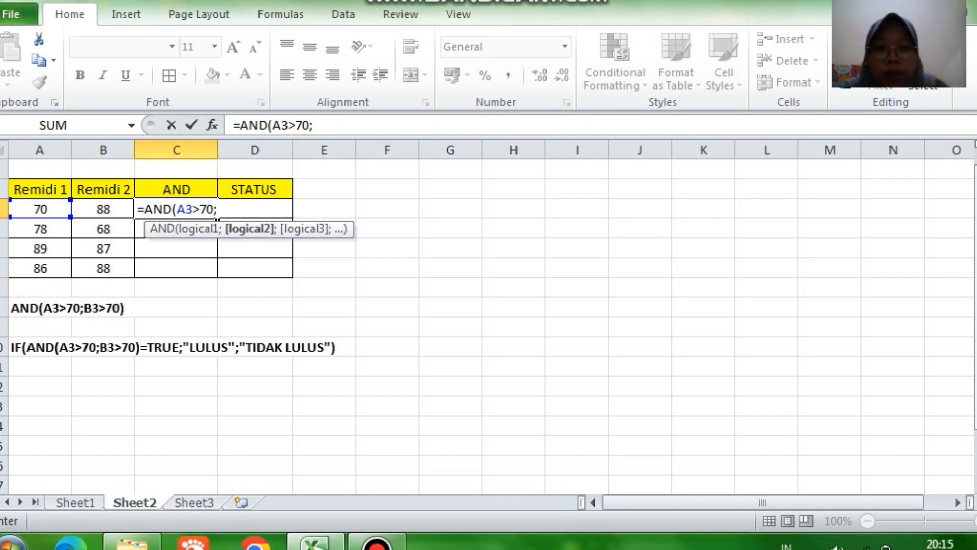
pyautogui.click(103, 209)
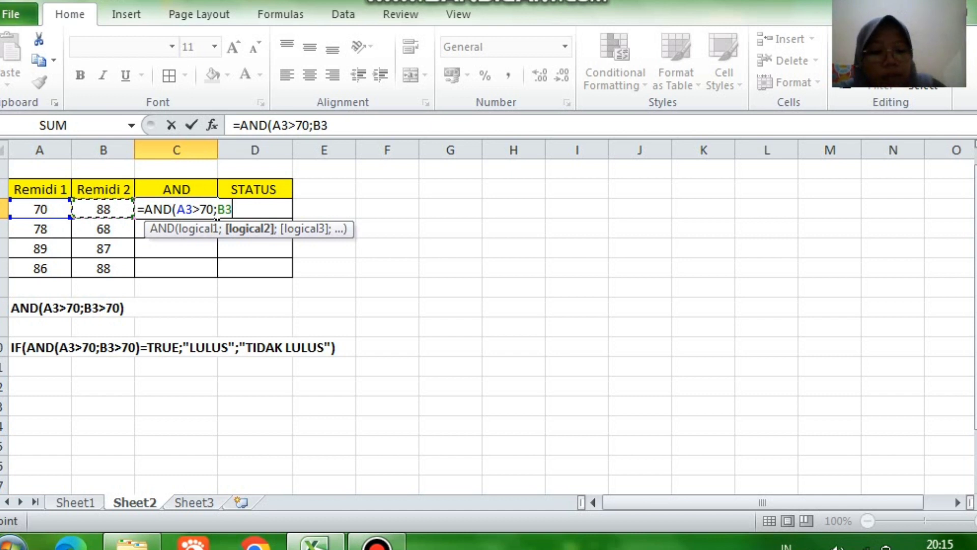
pyautogui.write('>')
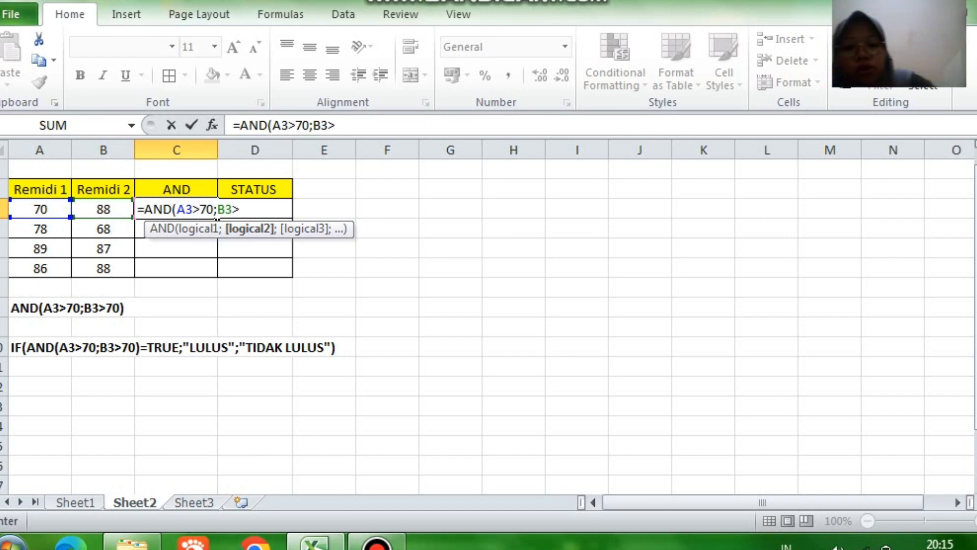
pyautogui.write('70')
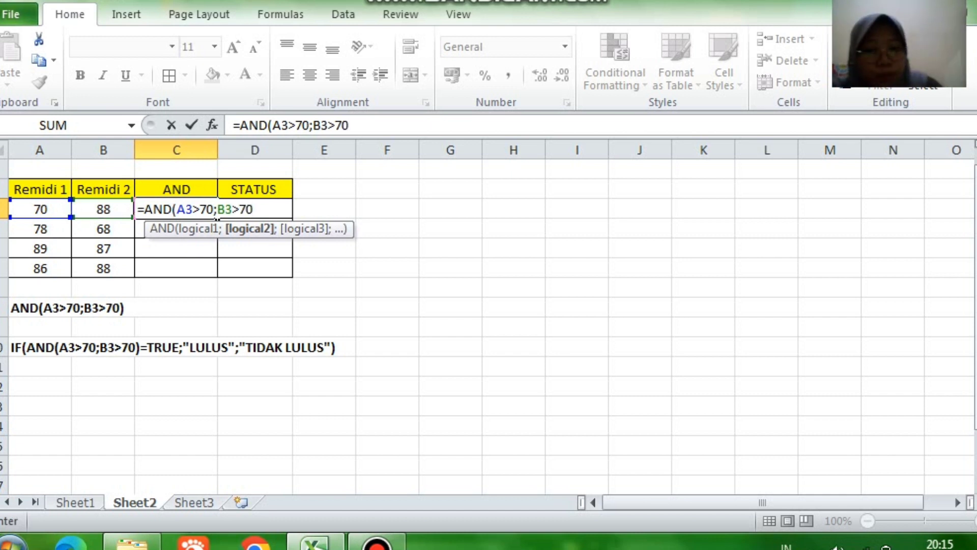
pyautogui.write(')')
pyautogui.press('Return')
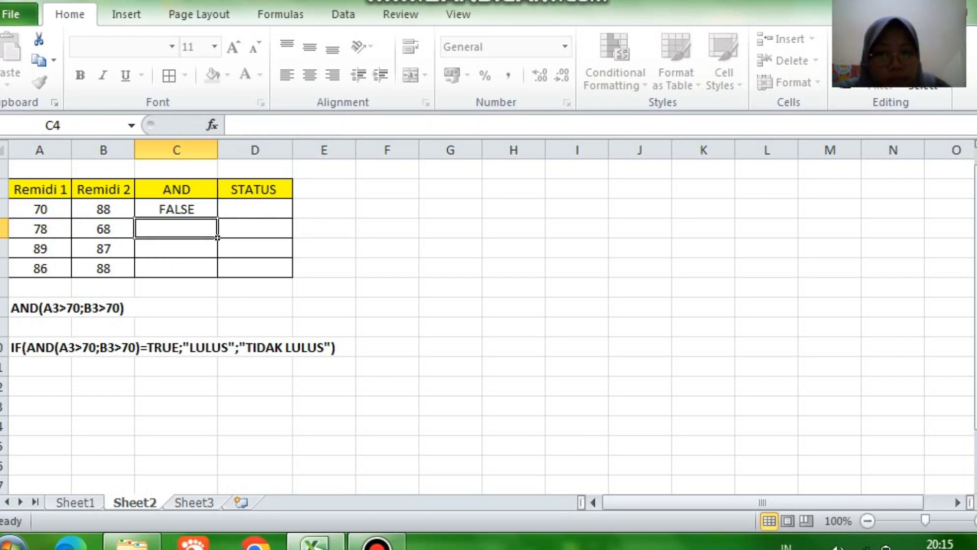
# Check the AND formula in C3 against the Remidi 1 score in A3 and fill it down through C6.
pyautogui.click(176, 209)
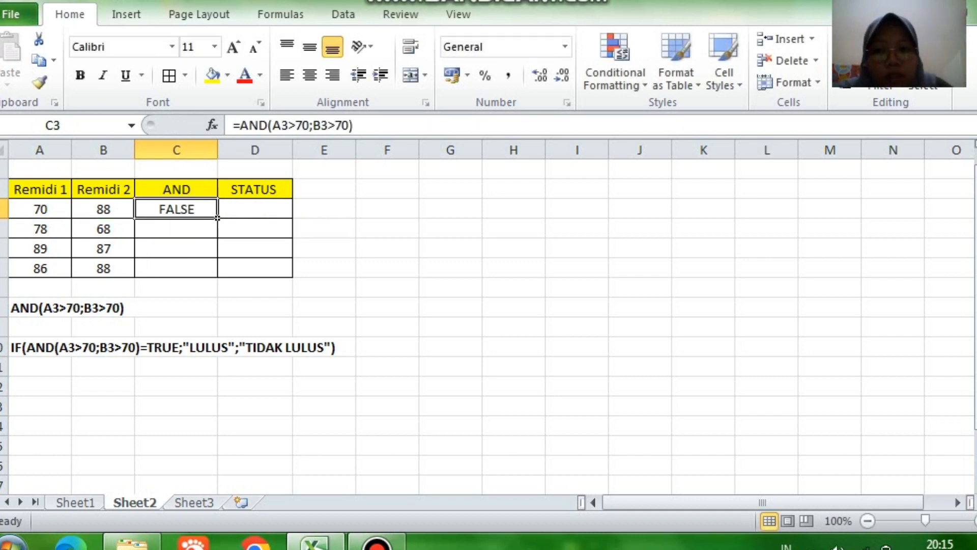
pyautogui.click(70, 217)
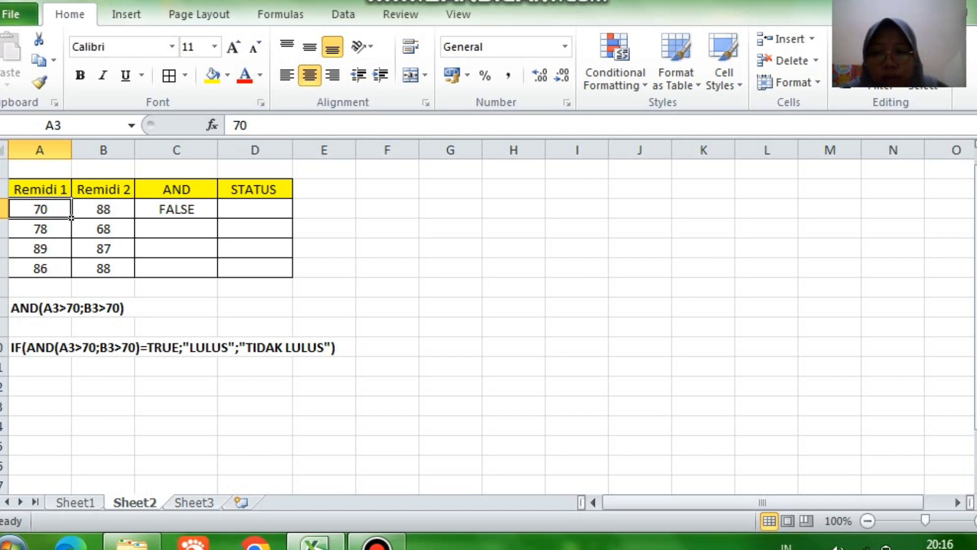
pyautogui.click(216, 217)
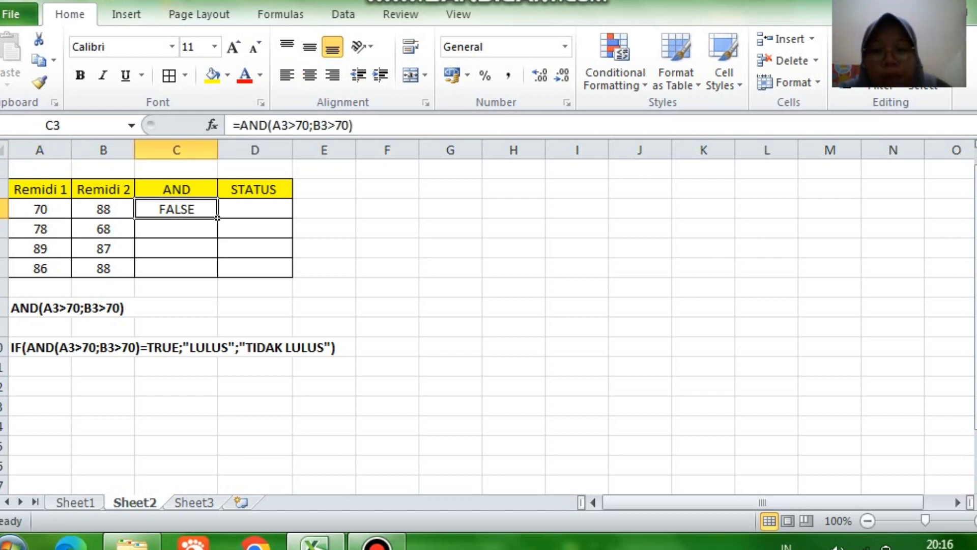
pyautogui.moveTo(218, 218); pyautogui.dragTo(217, 278)
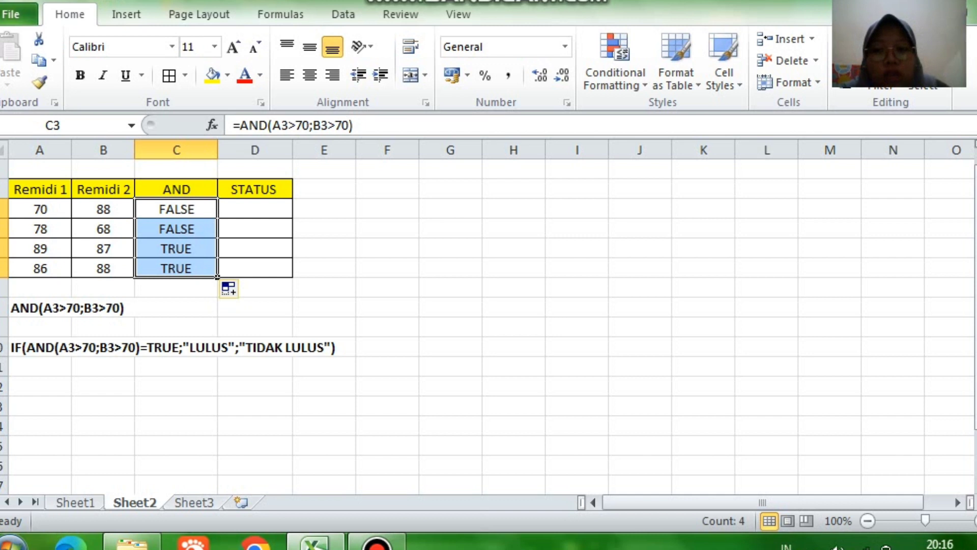
# Compare the AND results in C4 to C6 with the Remidi 1 and Remidi 2 scores in the same rows.
pyautogui.click(255, 268)
pyautogui.click(176, 268)
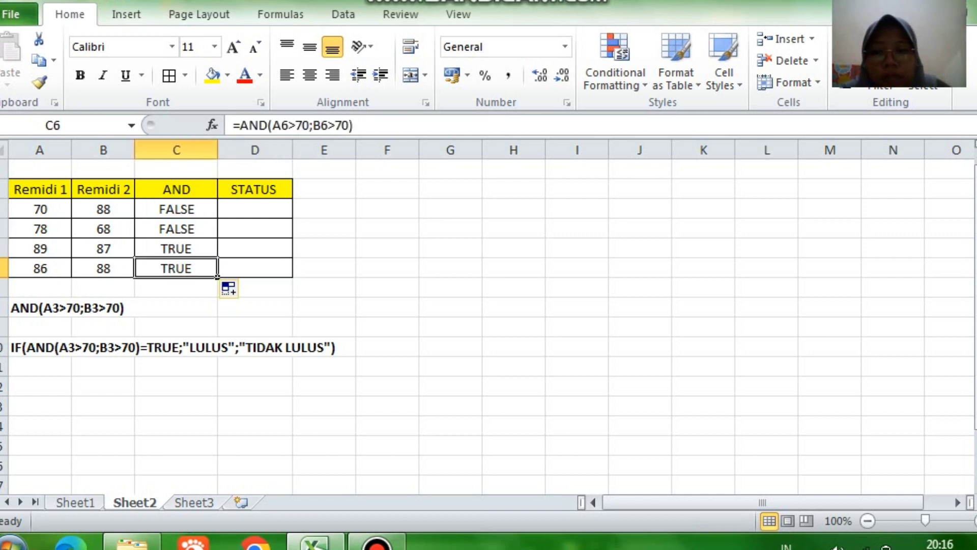
pyautogui.click(176, 249)
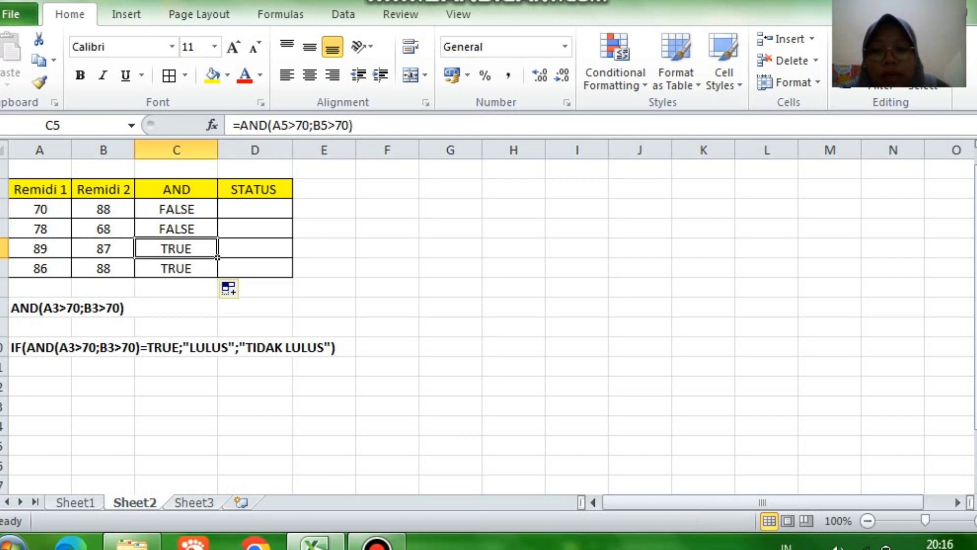
pyautogui.click(176, 268)
pyautogui.click(40, 249)
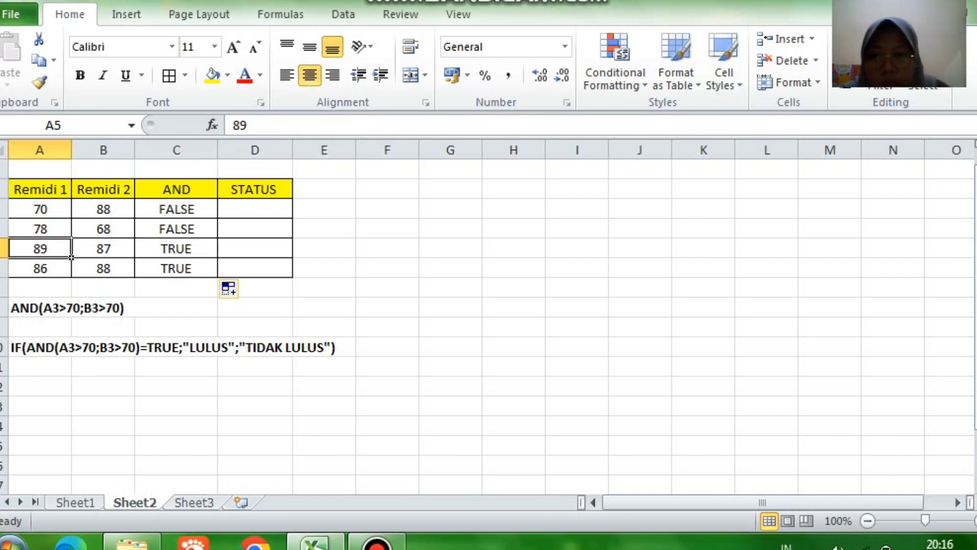
pyautogui.click(103, 248)
pyautogui.click(40, 268)
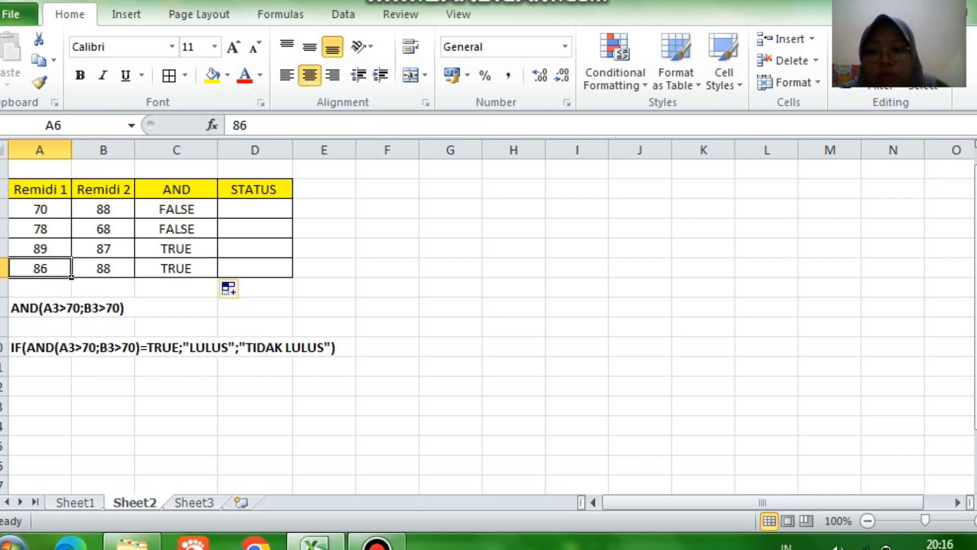
pyautogui.click(103, 268)
pyautogui.click(176, 229)
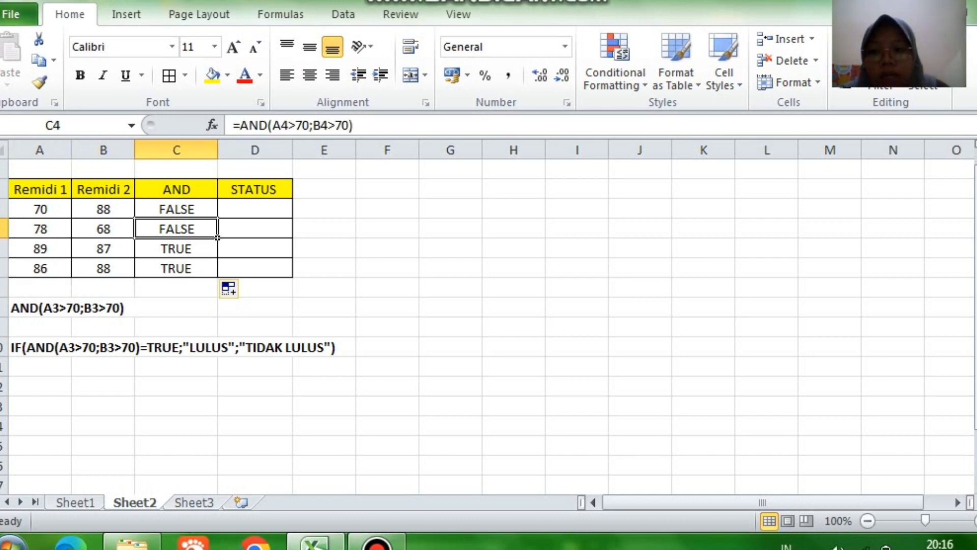
pyautogui.click(103, 229)
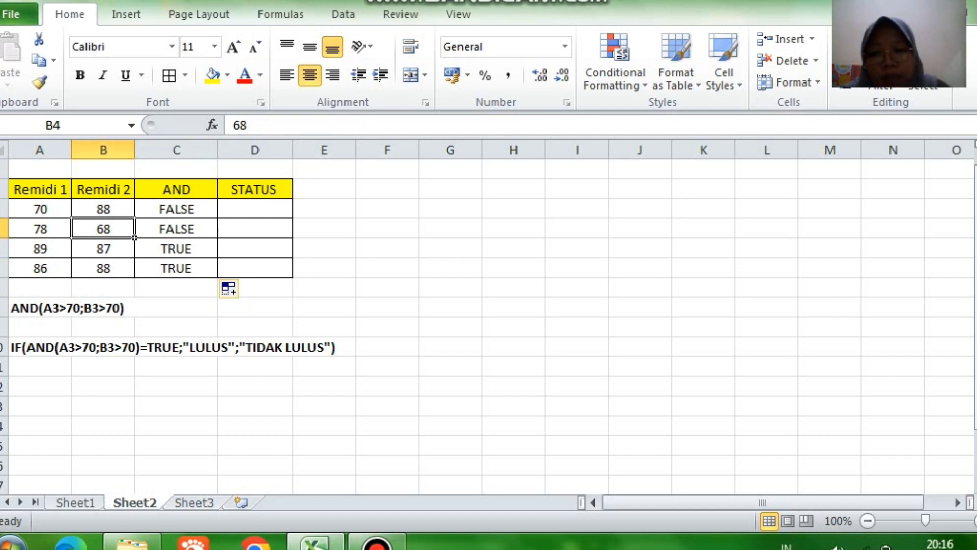
# Widen the STATUS column slightly and enter =IF(AND(A3>70;B3>70)=TRUE;"LULUS";"TIDAK LULUS") in cell D3.
pyautogui.click(255, 209)
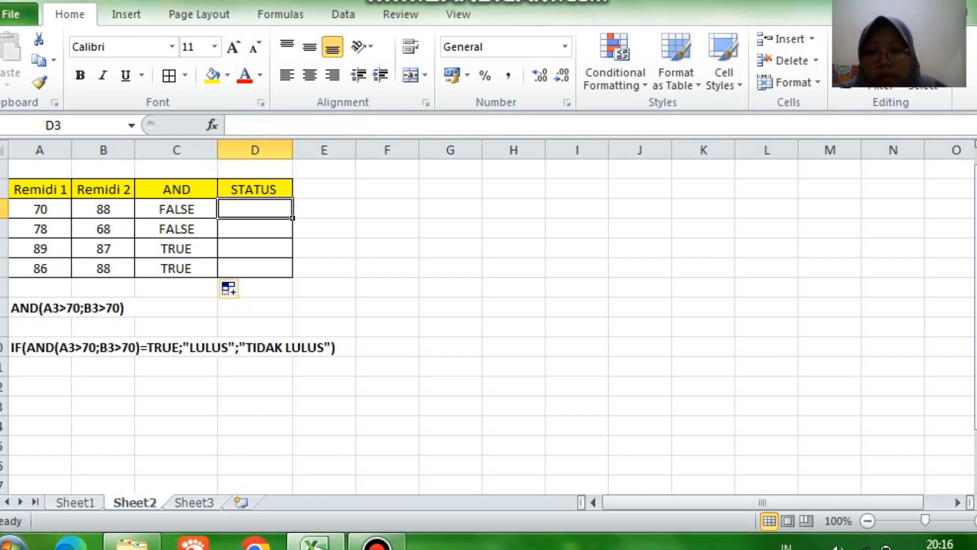
pyautogui.moveTo(293, 150); pyautogui.dragTo(301, 149)
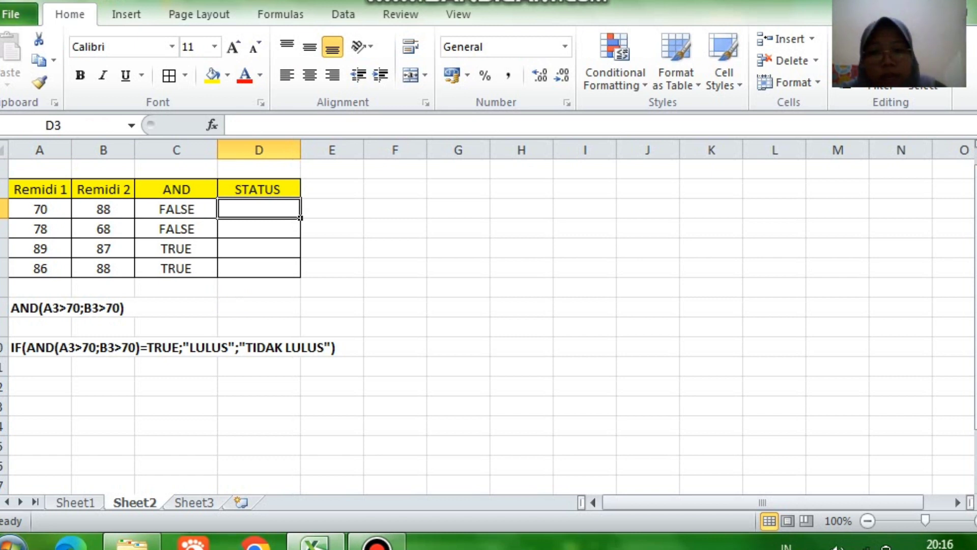
pyautogui.write('=IF')
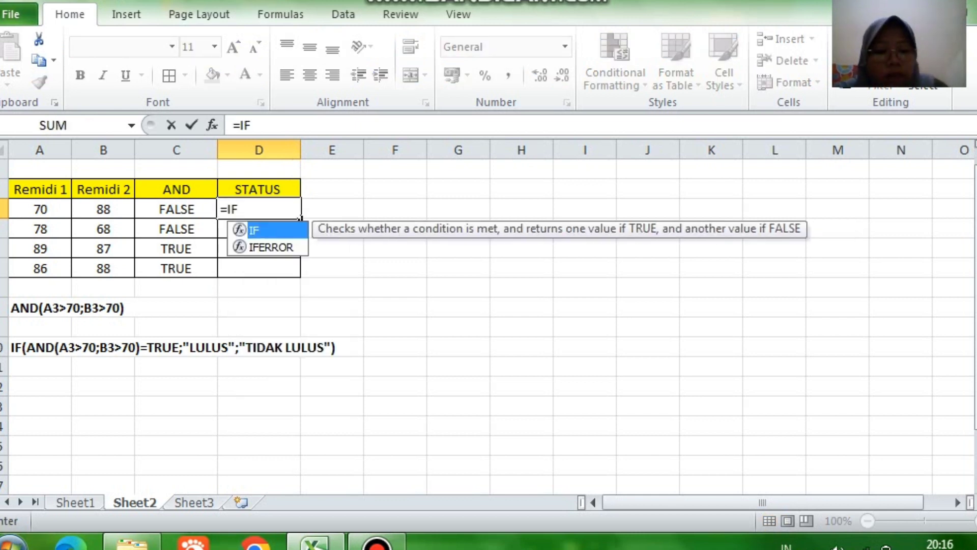
pyautogui.write('(')
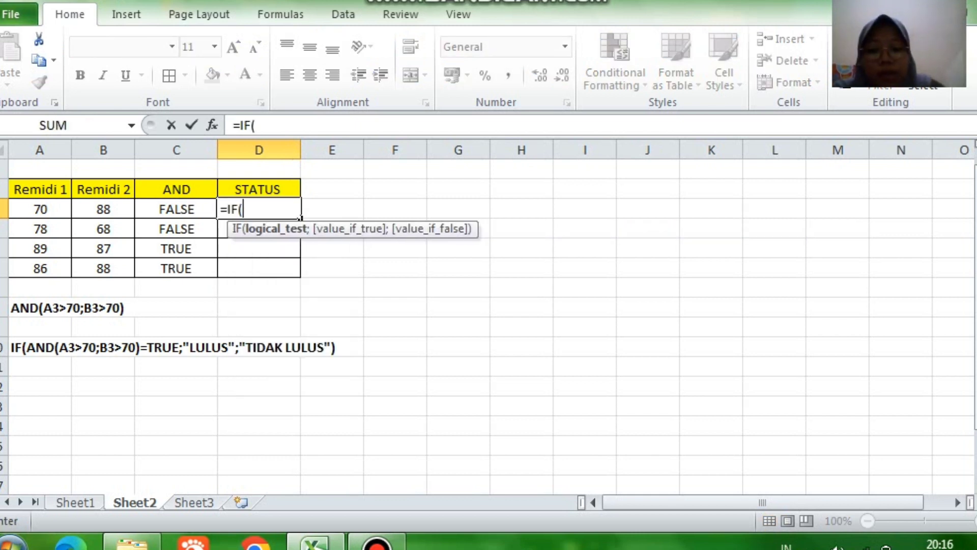
pyautogui.write('AND')
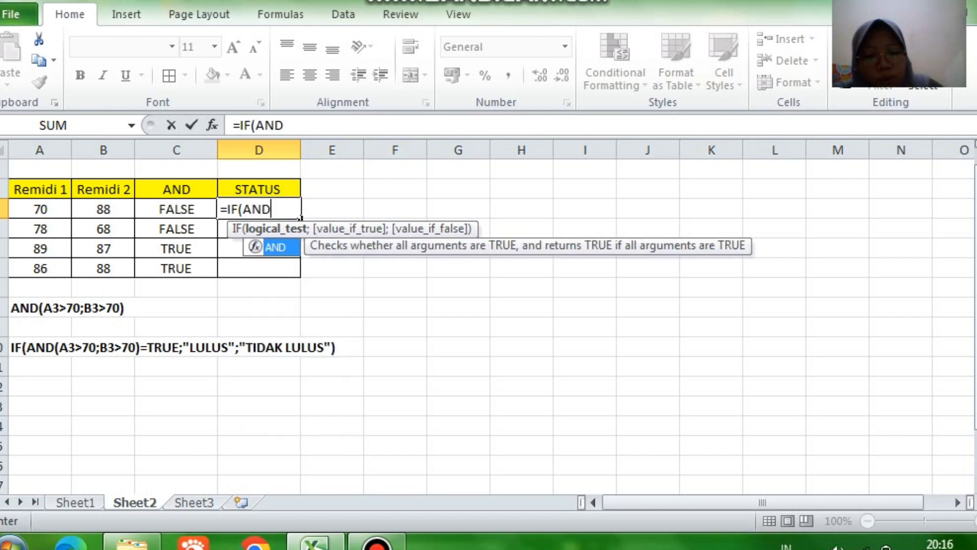
pyautogui.write('(')
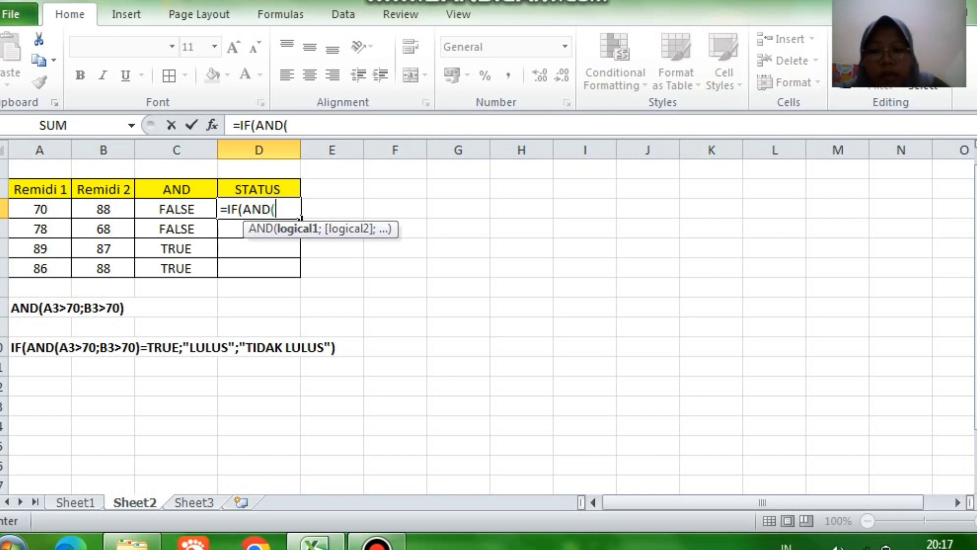
pyautogui.click(113, 307)
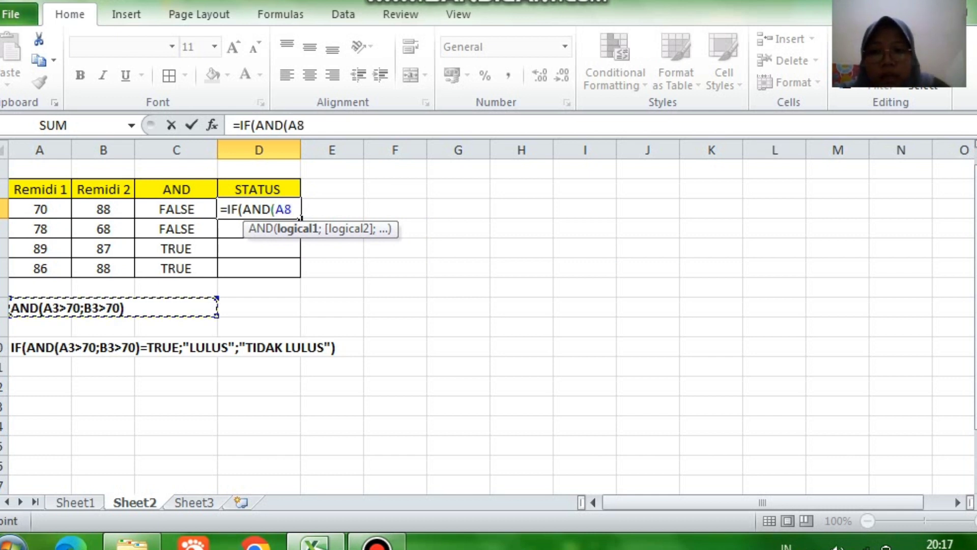
pyautogui.press('BackSpace')
pyautogui.press('BackSpace')
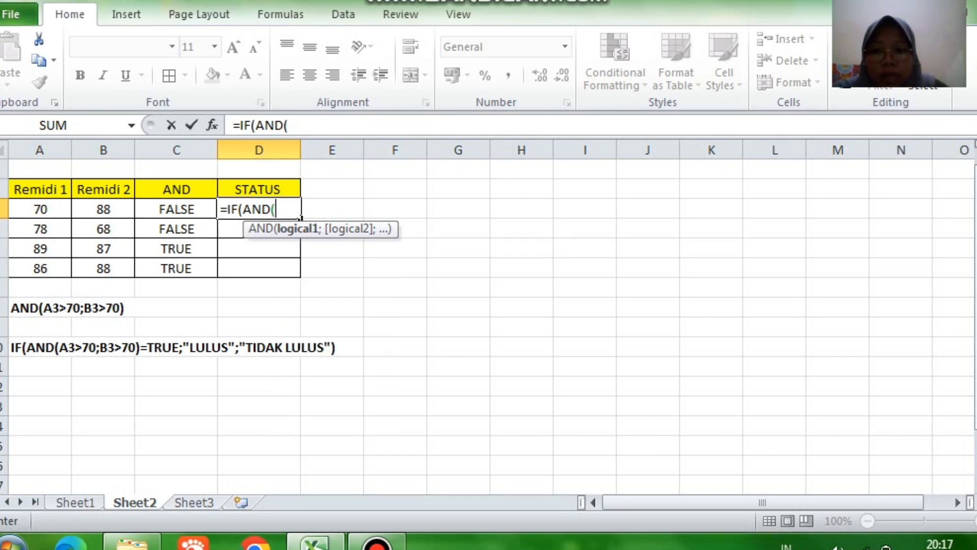
pyautogui.write('A3')
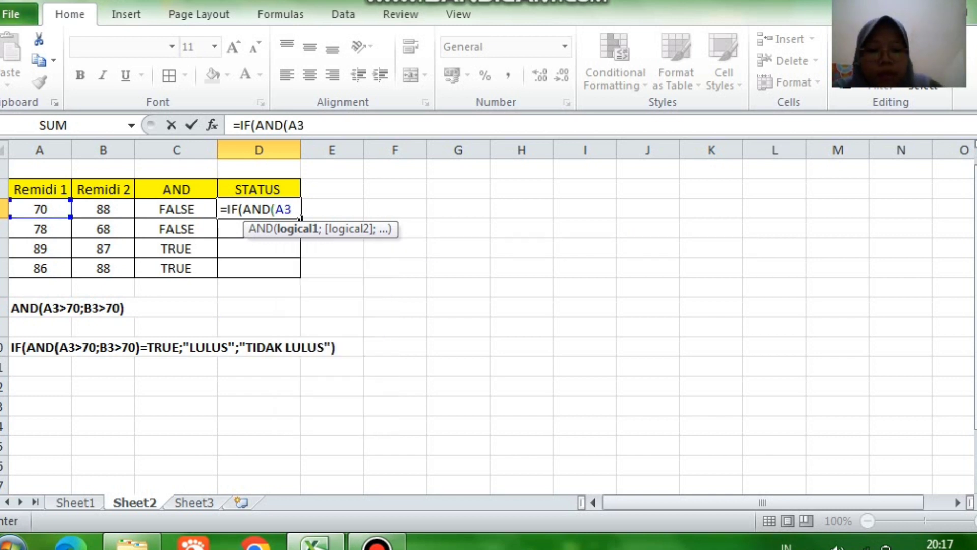
pyautogui.write('>')
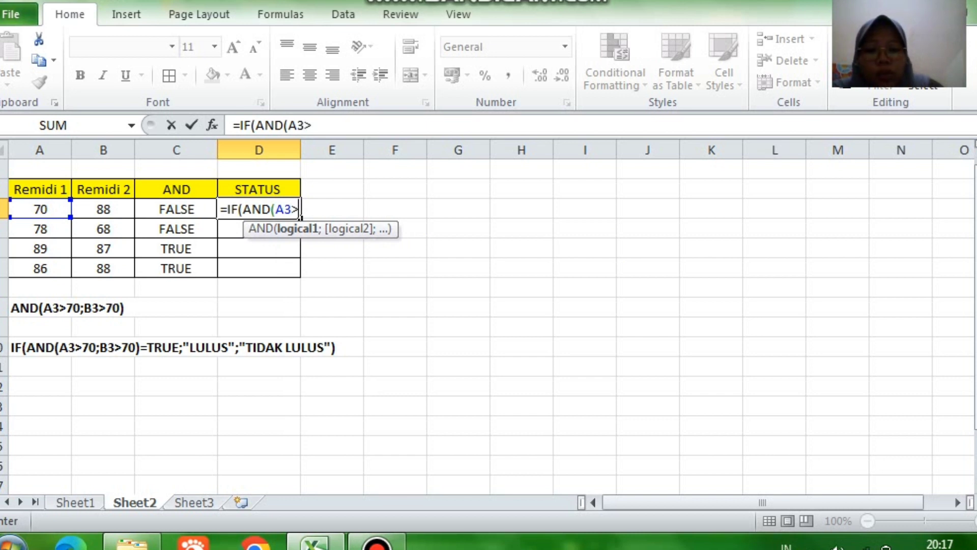
pyautogui.write('70')
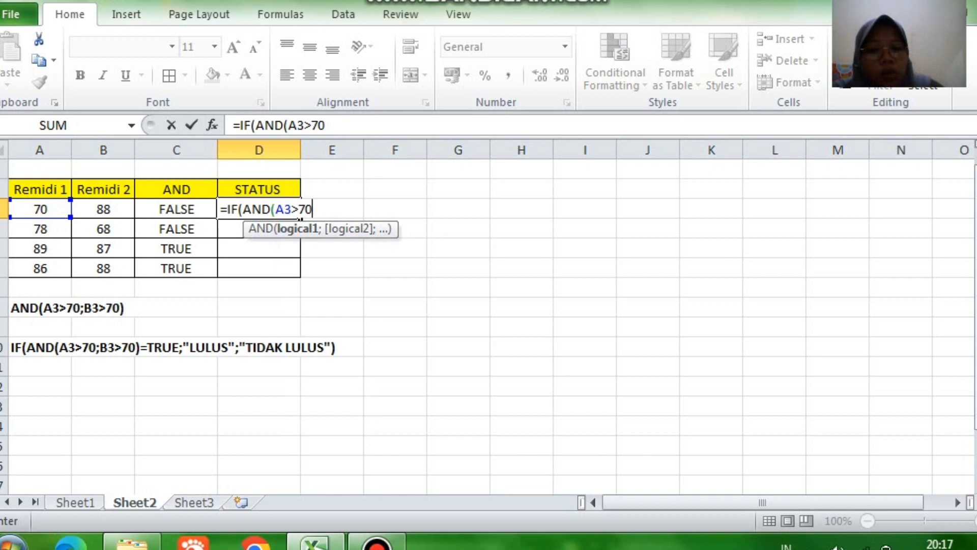
pyautogui.write(';B3')
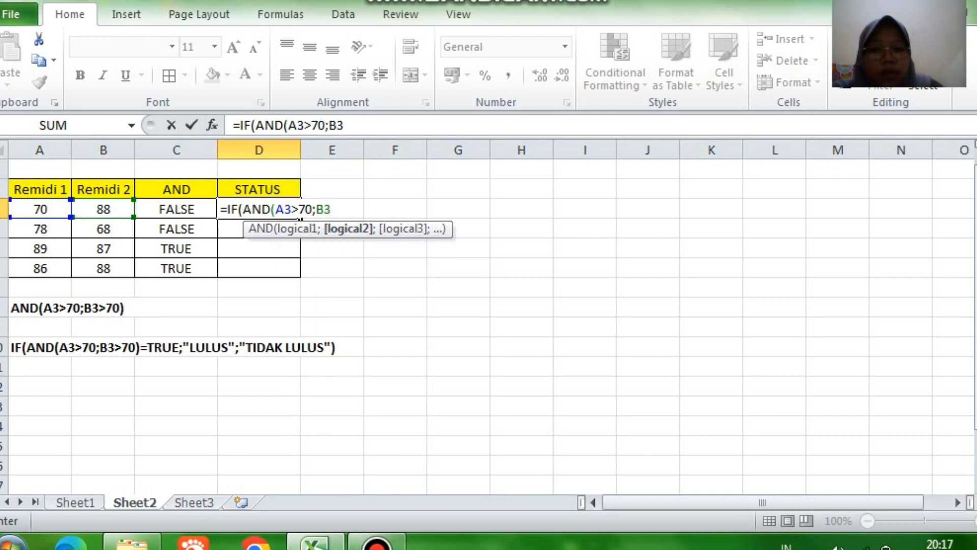
pyautogui.write('>70')
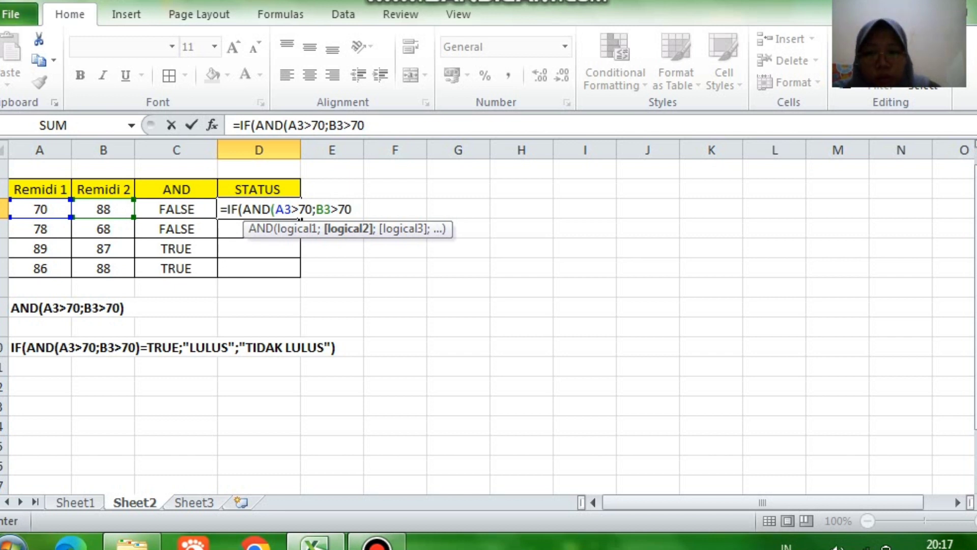
pyautogui.write(')=')
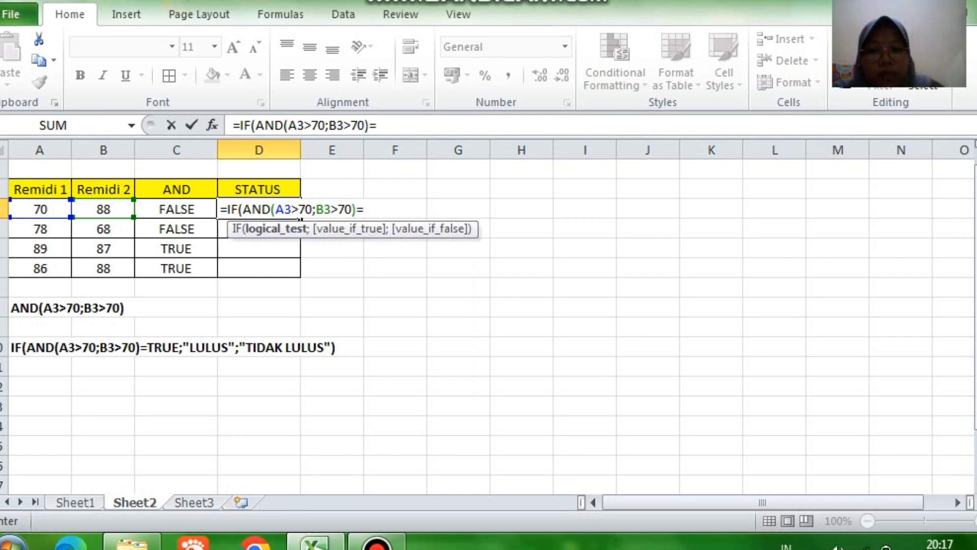
pyautogui.write('TRU')
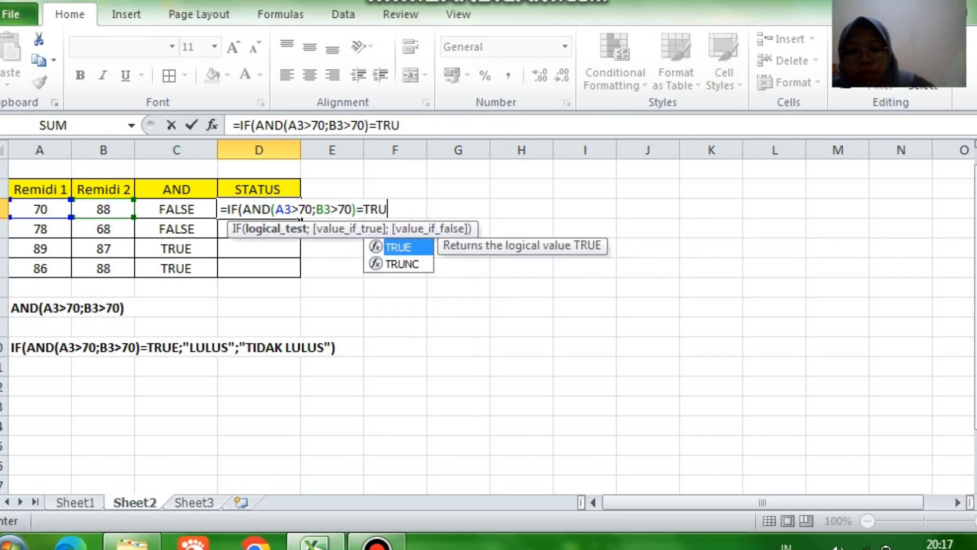
pyautogui.write('E;')
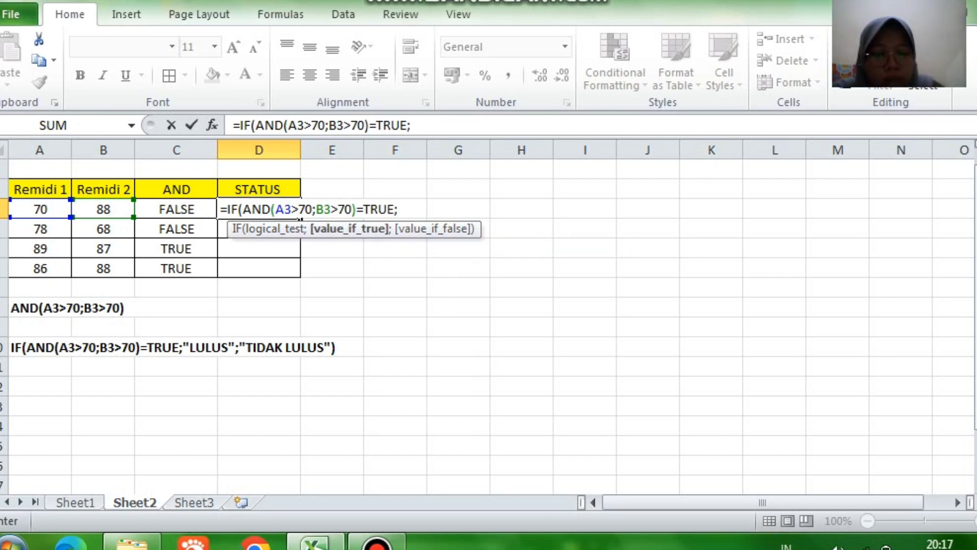
pyautogui.write('"LUL')
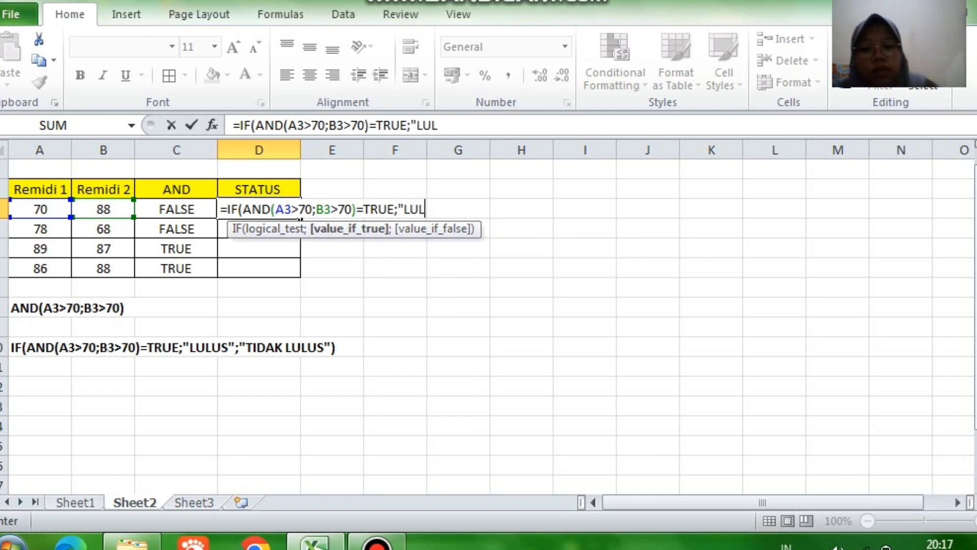
pyautogui.write('US"')
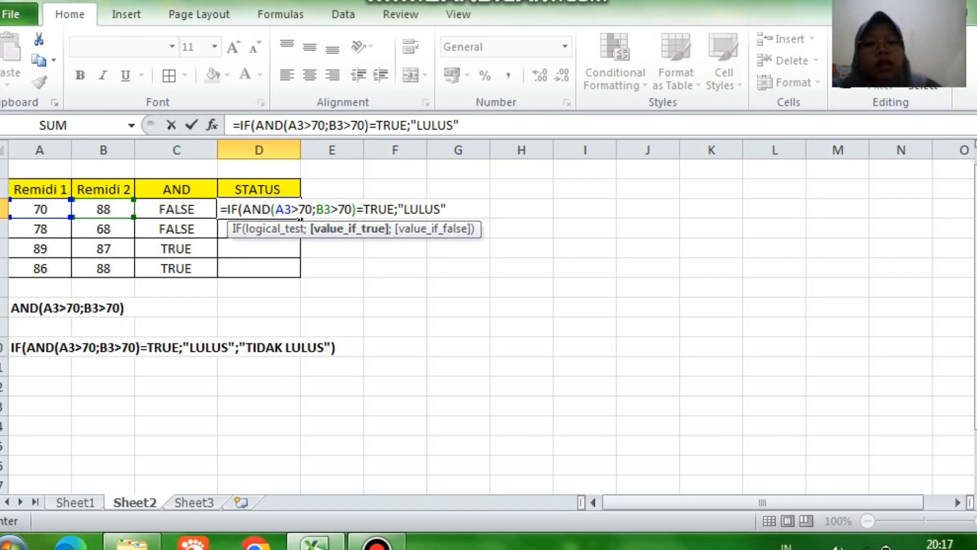
pyautogui.write(';"')
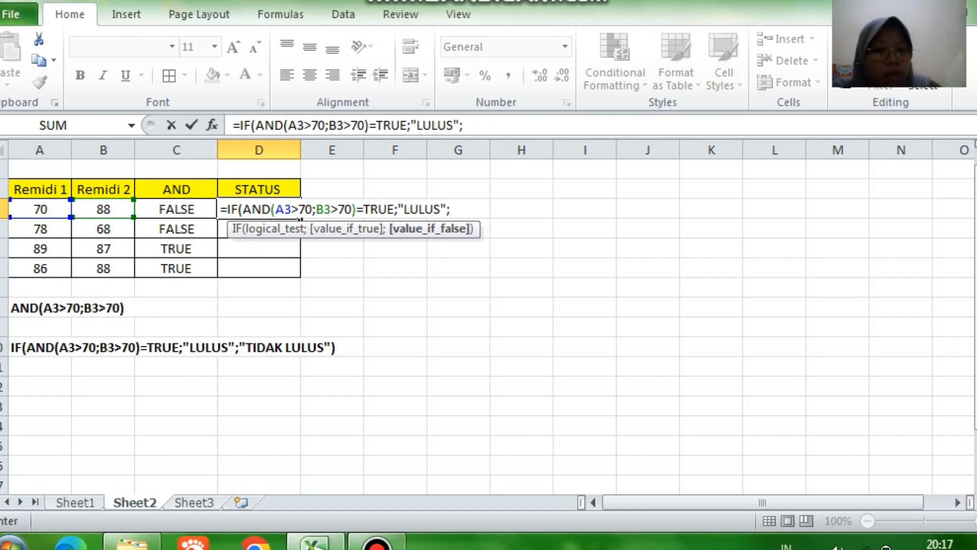
pyautogui.write('TI')
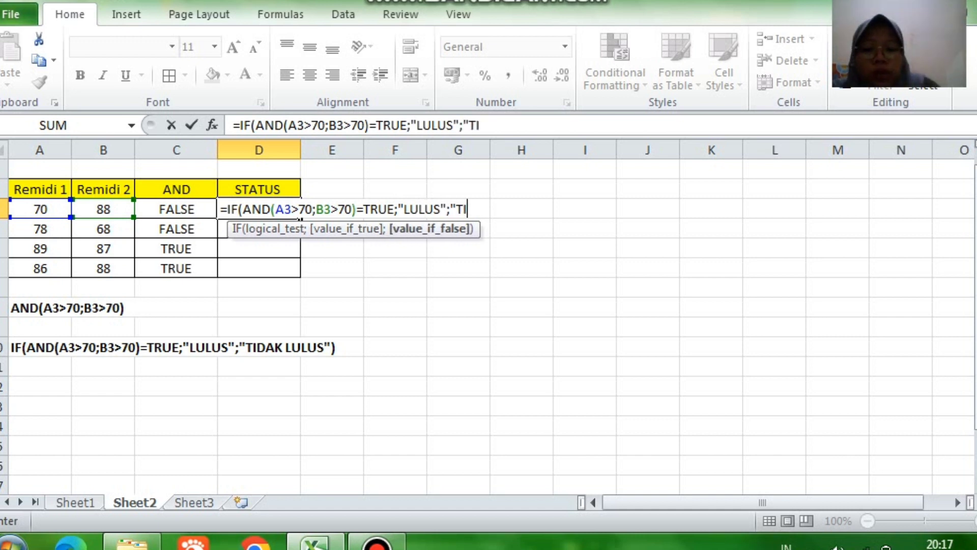
pyautogui.write('DAK LULUS')
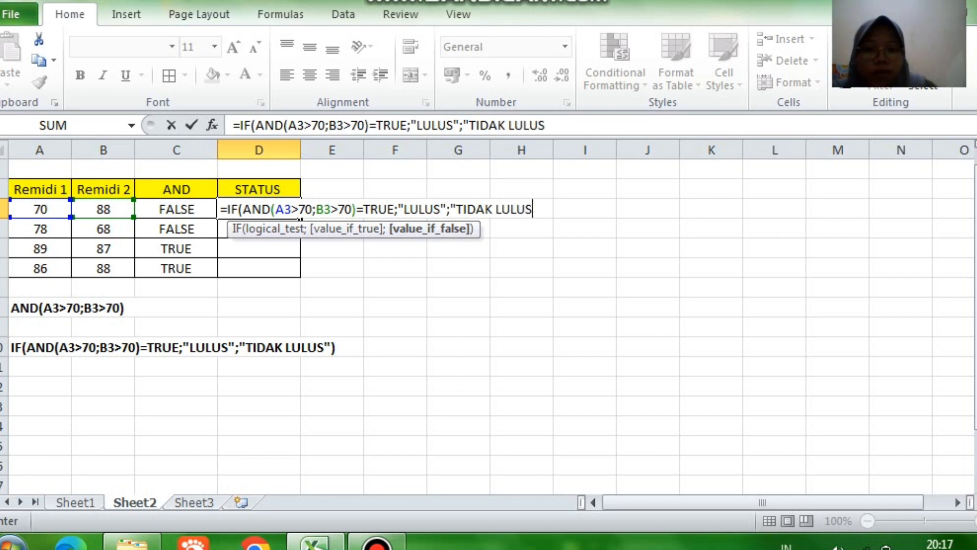
pyautogui.write('")')
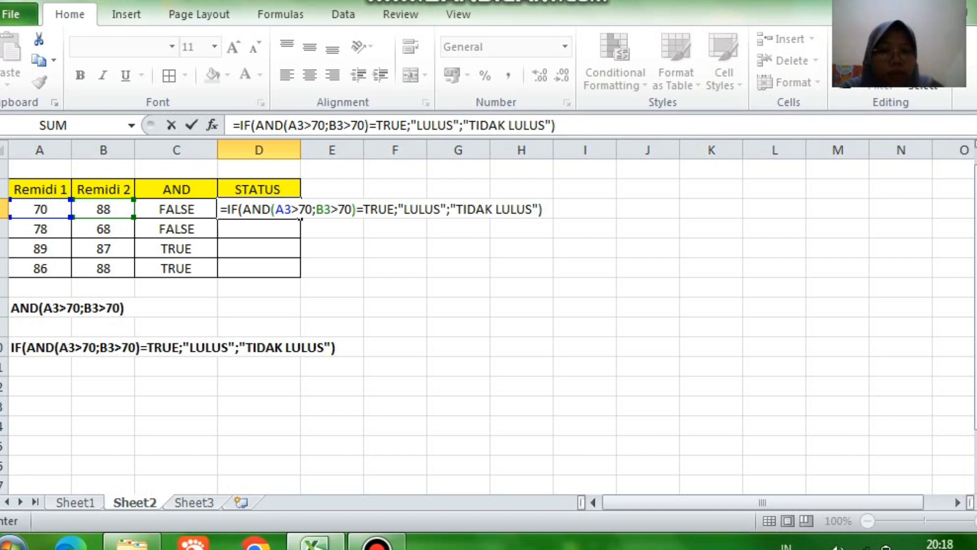
pyautogui.press('Return')
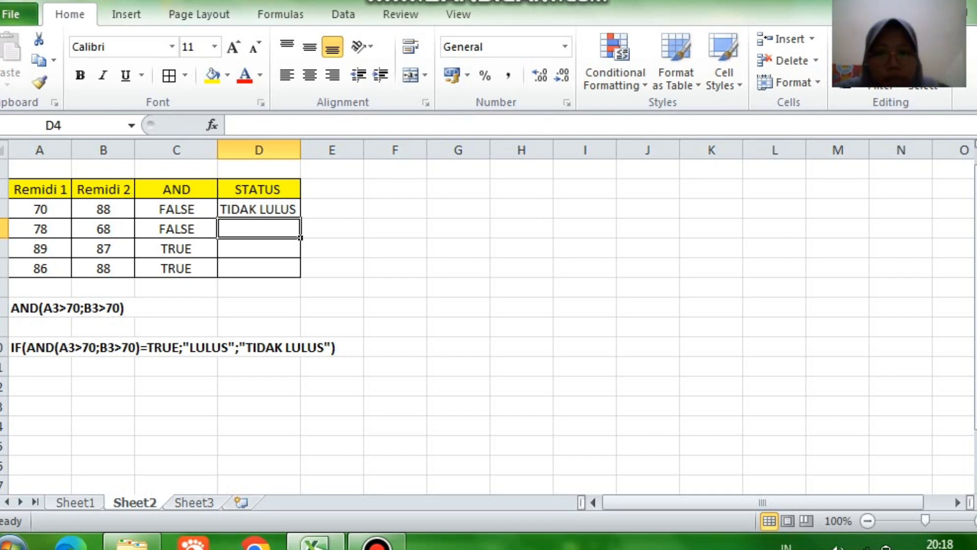
# Compare the STATUS formula in D3 with the AND result in C3, and check the Remidi 2 score in B4 against the STATUS cell in row 4.
pyautogui.click(177, 210)
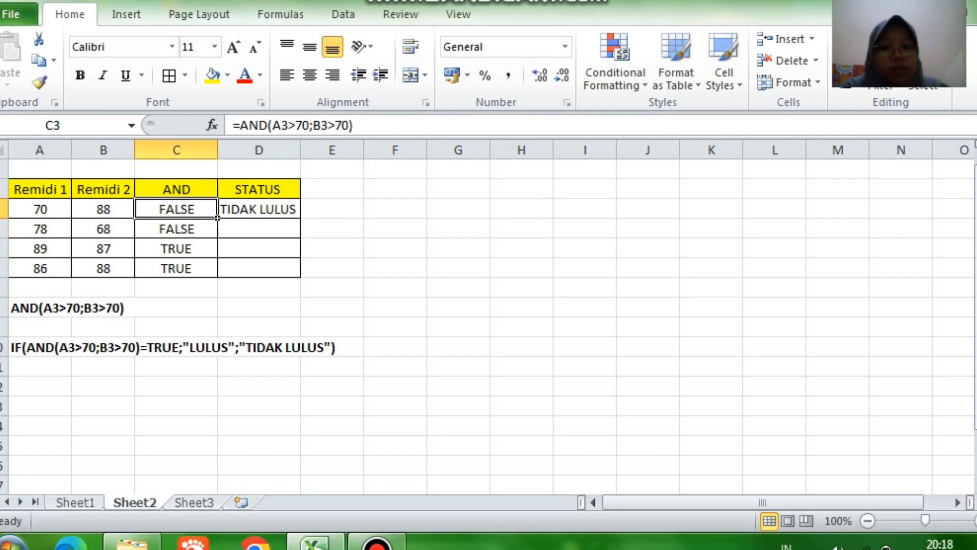
pyautogui.click(259, 209)
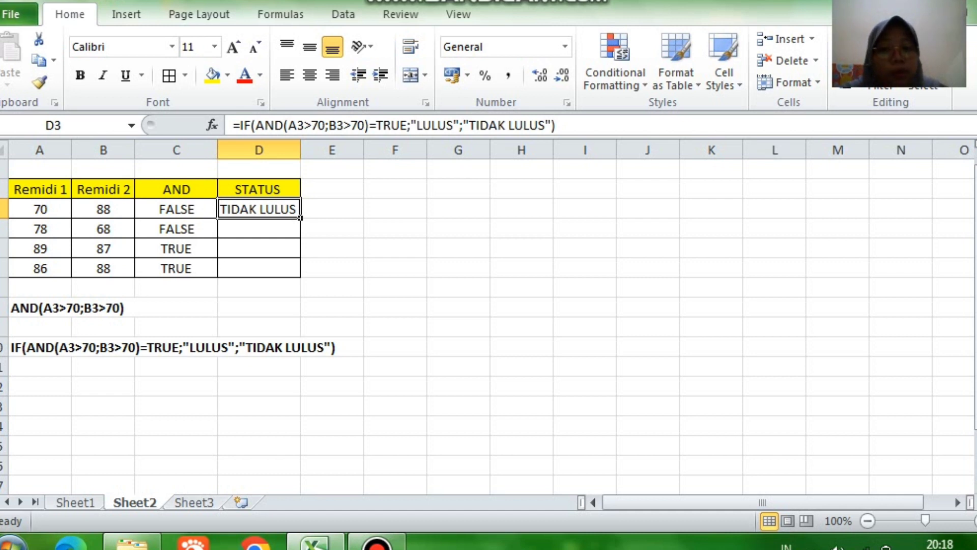
pyautogui.click(259, 229)
pyautogui.click(259, 249)
pyautogui.click(259, 269)
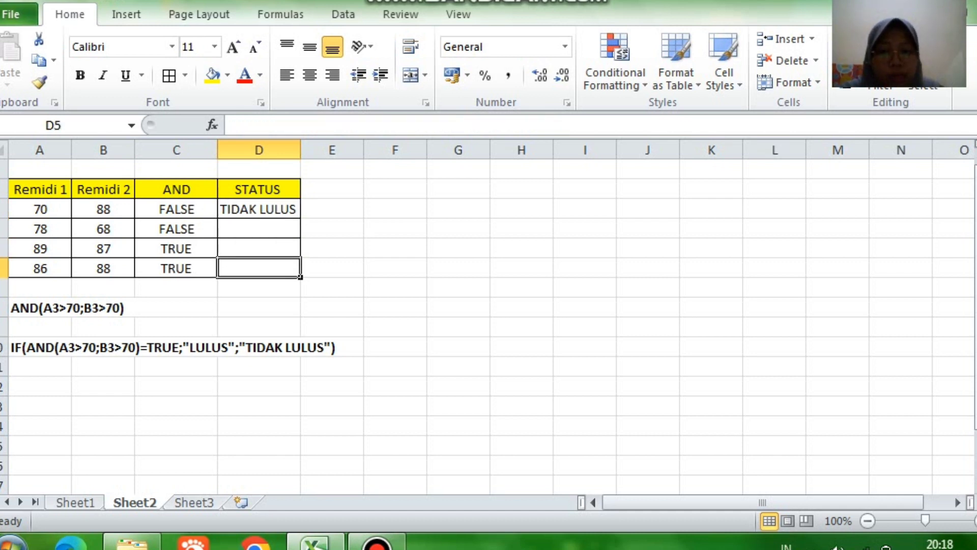
pyautogui.click(259, 229)
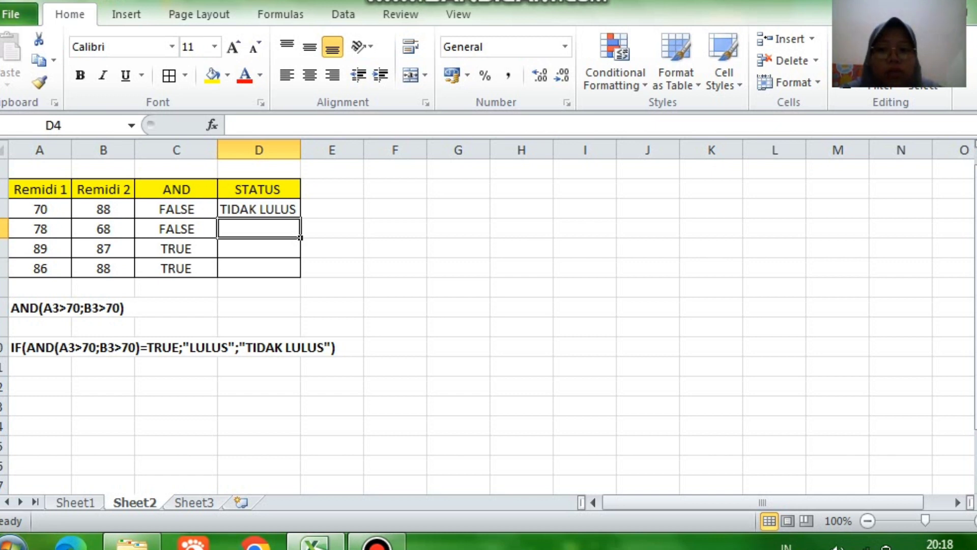
pyautogui.click(104, 229)
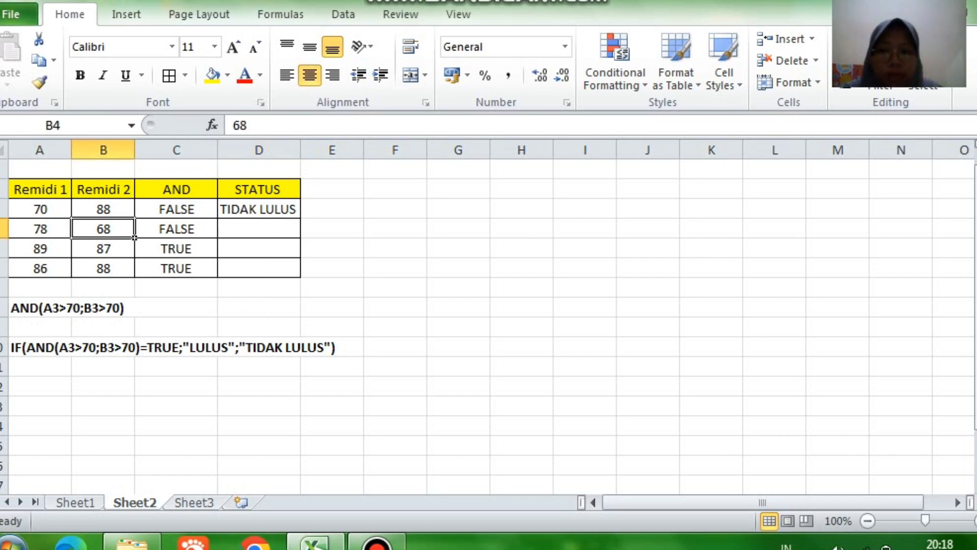
pyautogui.click(259, 229)
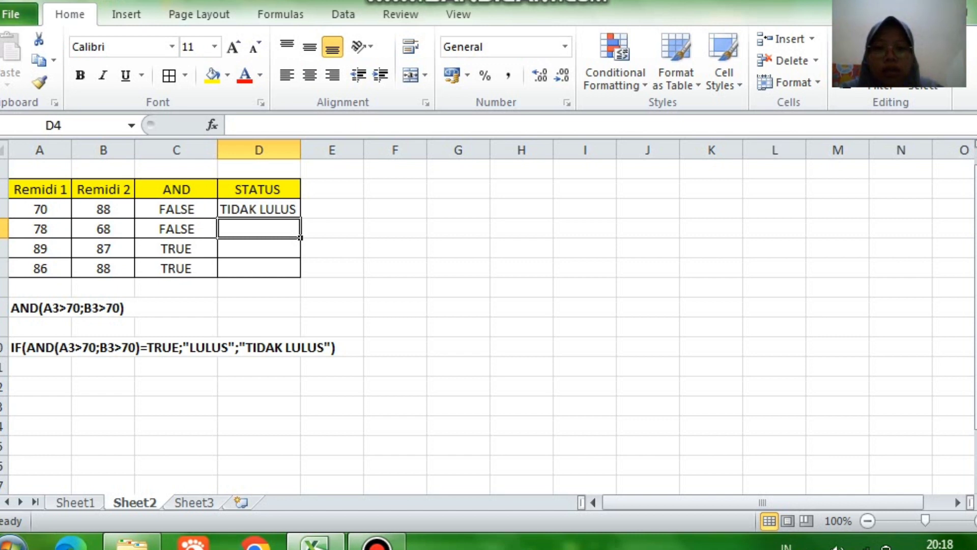
# Fill the STATUS formula from D3 down through D6 and centre the results horizontally.
pyautogui.click(259, 210)
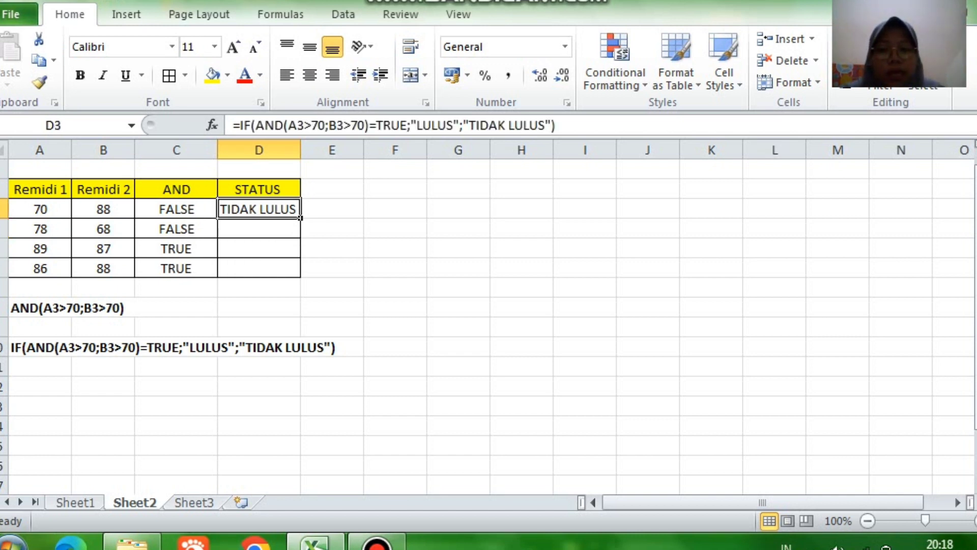
pyautogui.moveTo(301, 218); pyautogui.dragTo(301, 277)
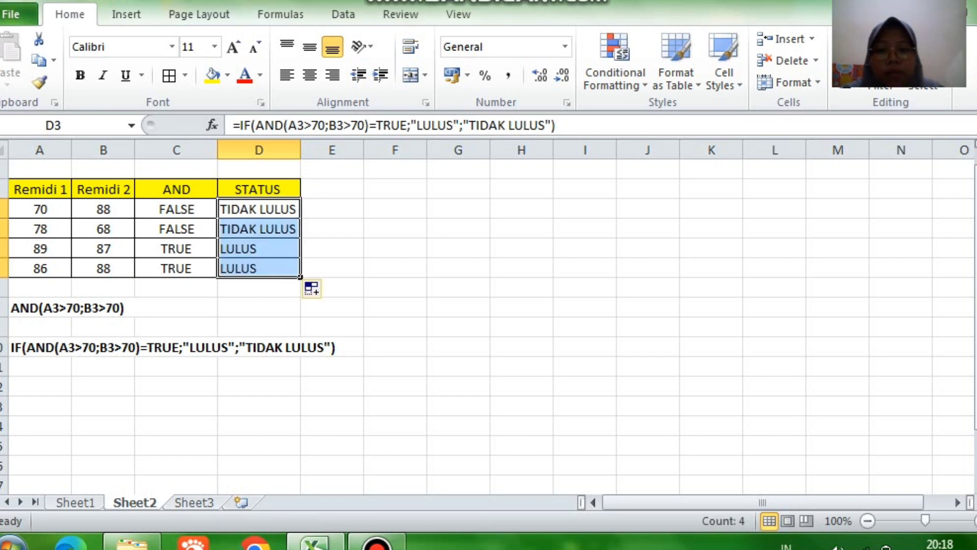
pyautogui.click(309, 75)
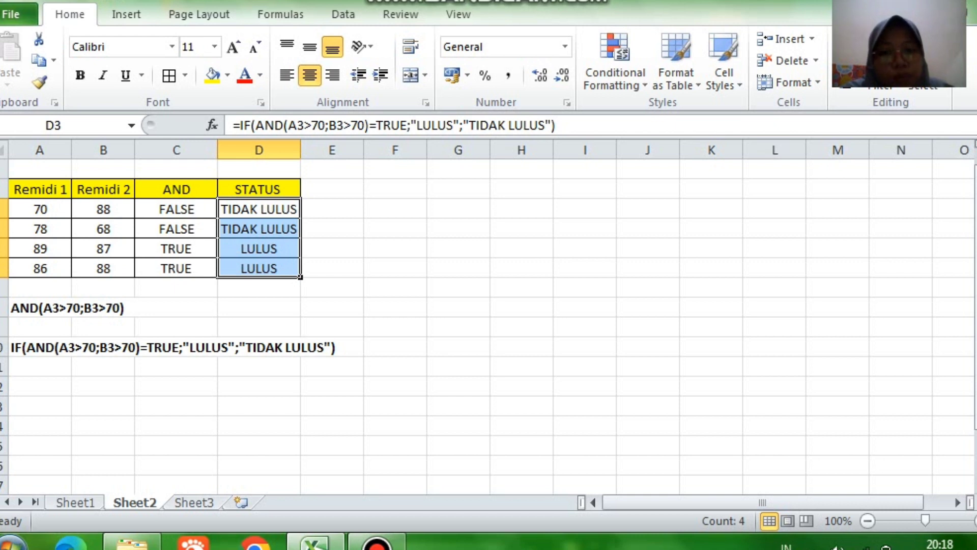
pyautogui.click(332, 209)
pyautogui.click(332, 190)
pyautogui.click(332, 308)
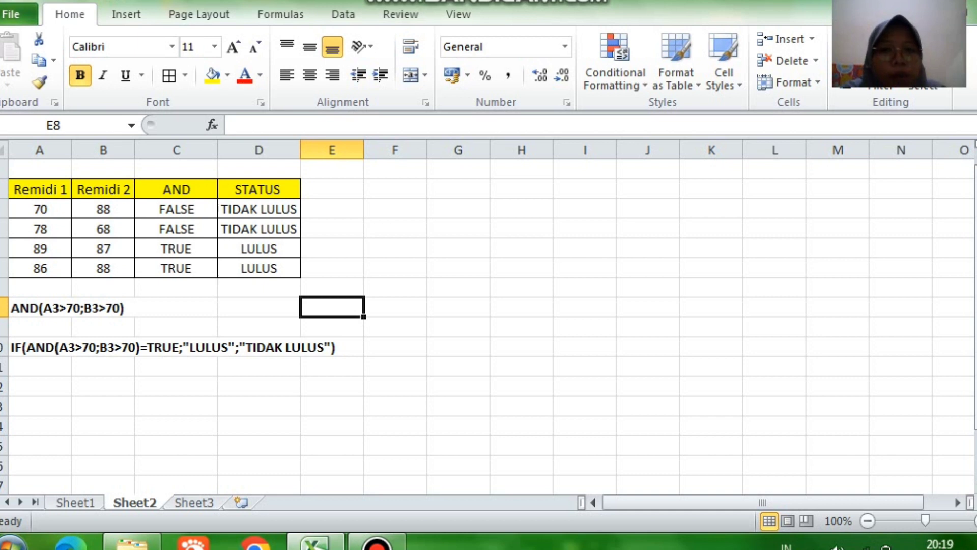
pyautogui.moveTo(579, 1)
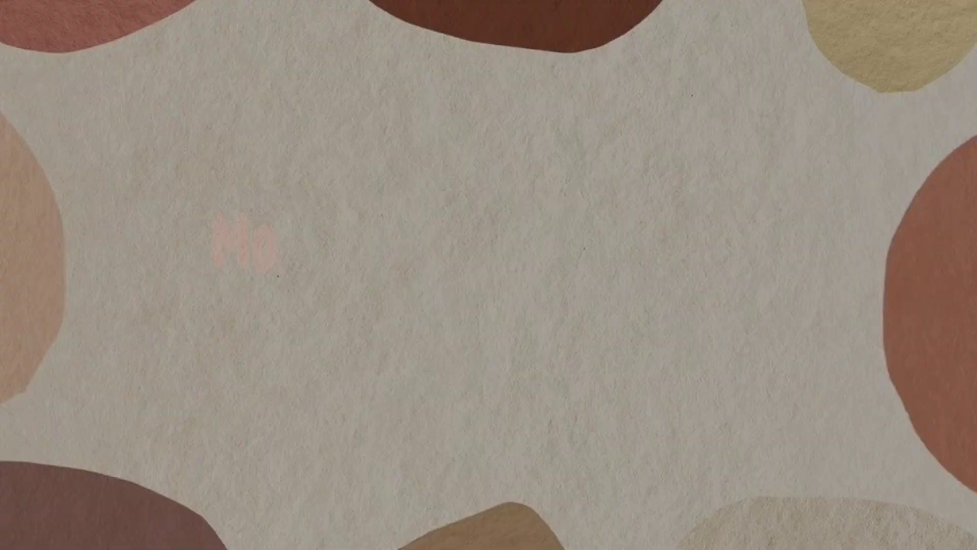